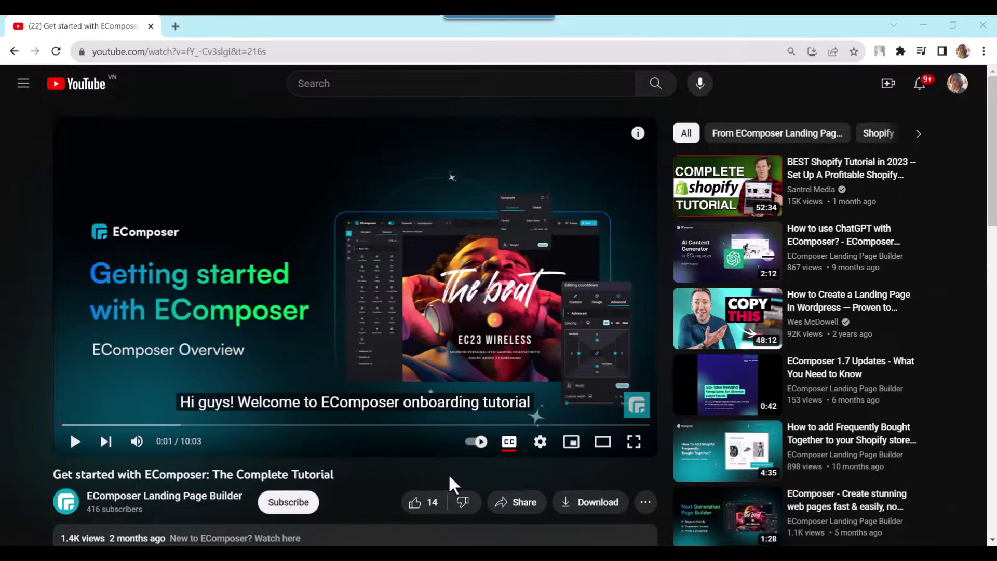
Like the EComposer tutorial video, subscribe to the channel, and expand the full description
left_click(415, 503)
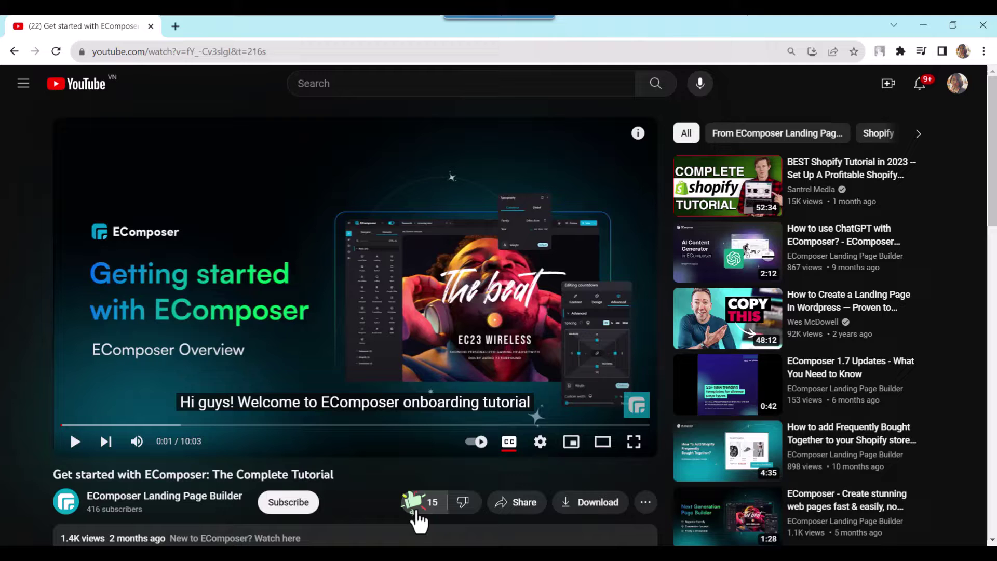
left_click(288, 502)
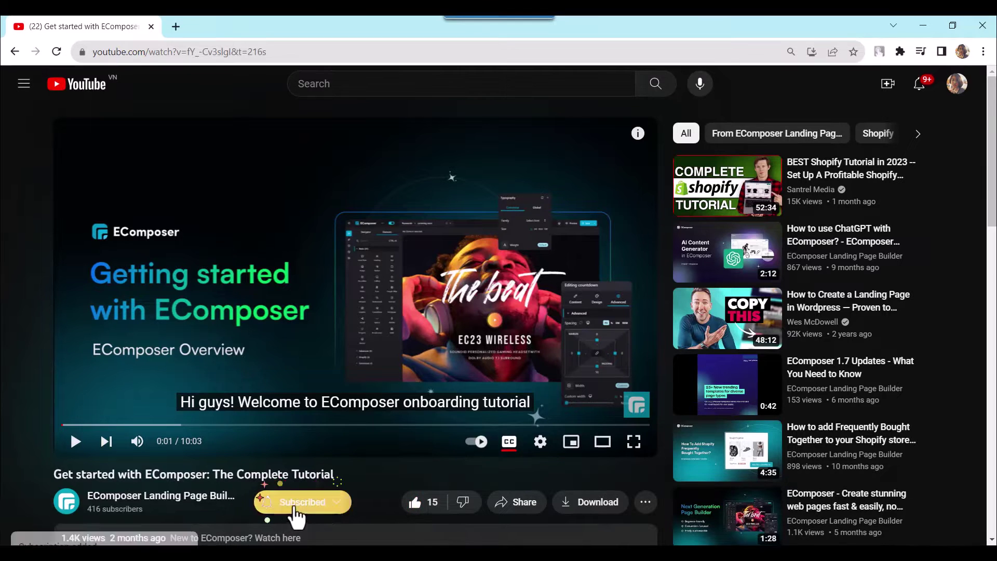
scroll(372, 488, "down", 1)
scroll(370, 488, "down", 3)
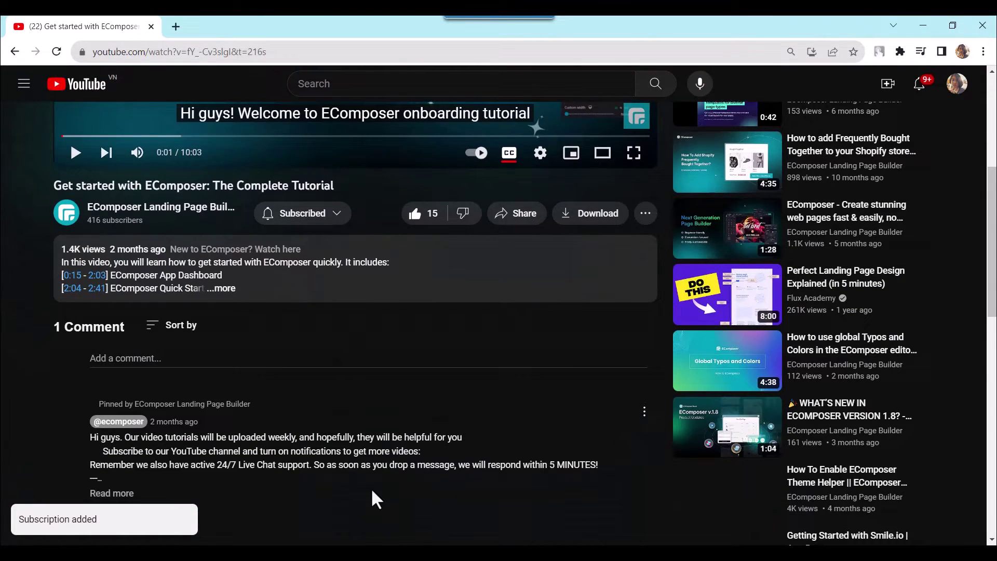
left_click(225, 286)
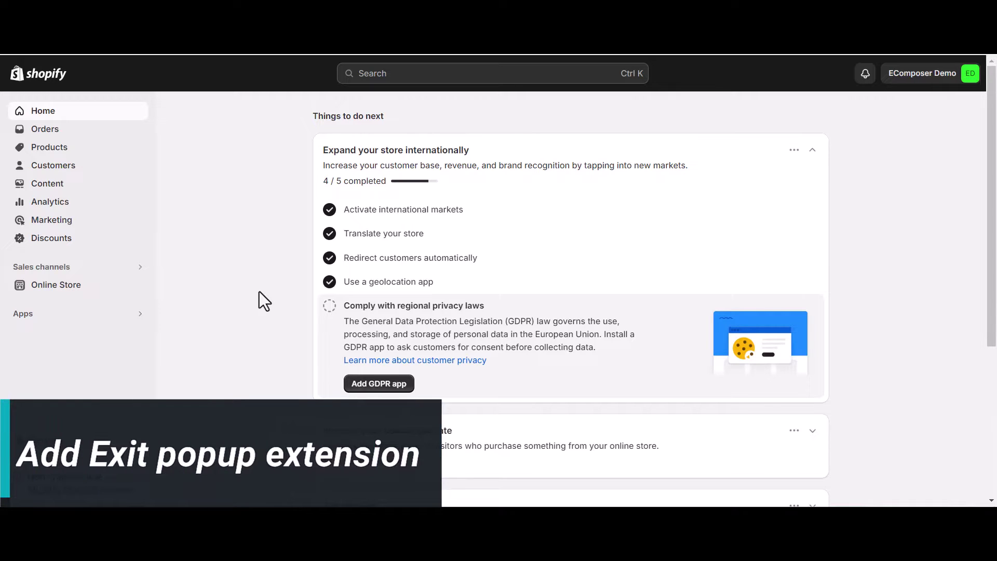
Launch EComposer Builder from Shopify's app list and edit the POD collection page layout
left_click(139, 315)
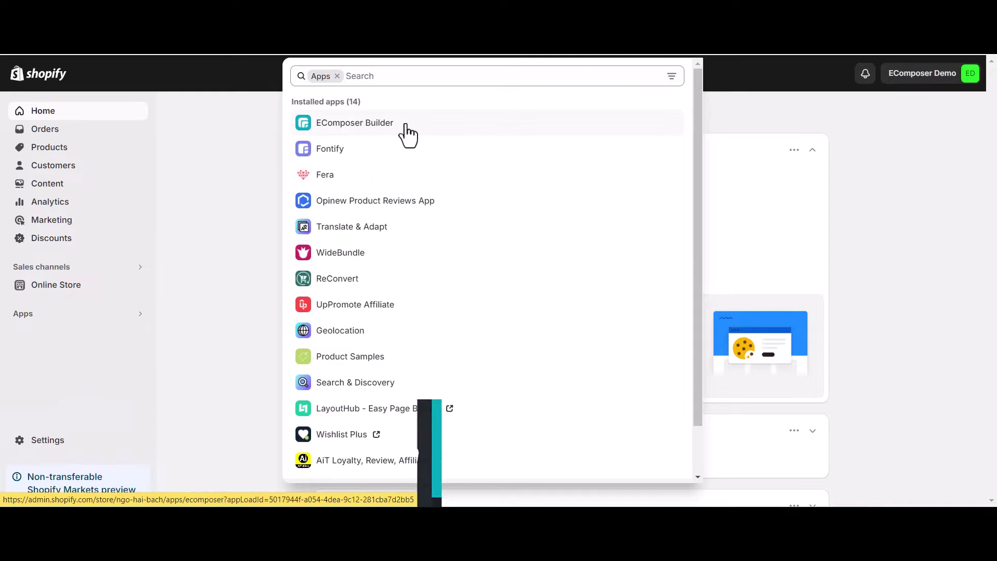
left_click(368, 124)
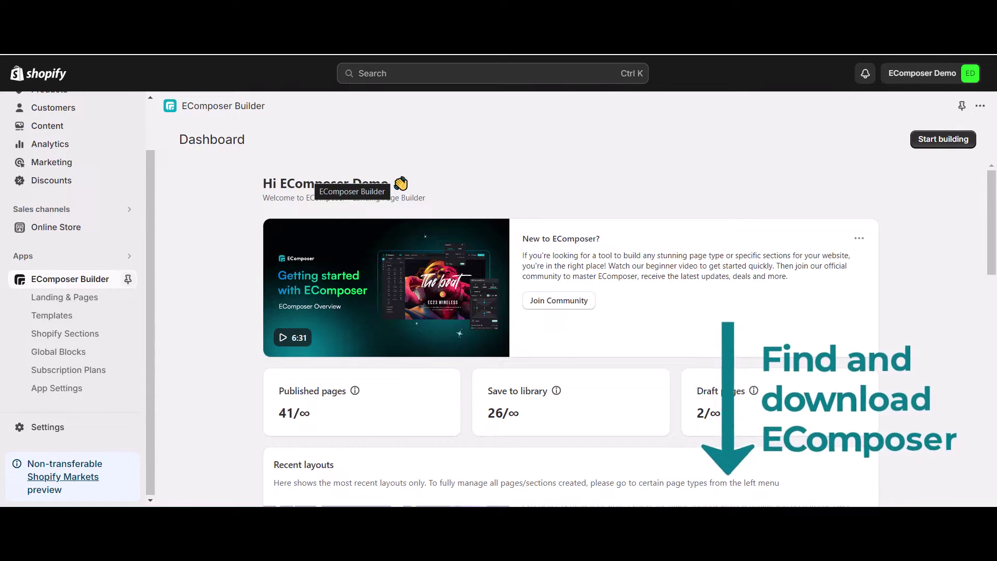
scroll(225, 425, "down", 2)
scroll(225, 425, "down", 2)
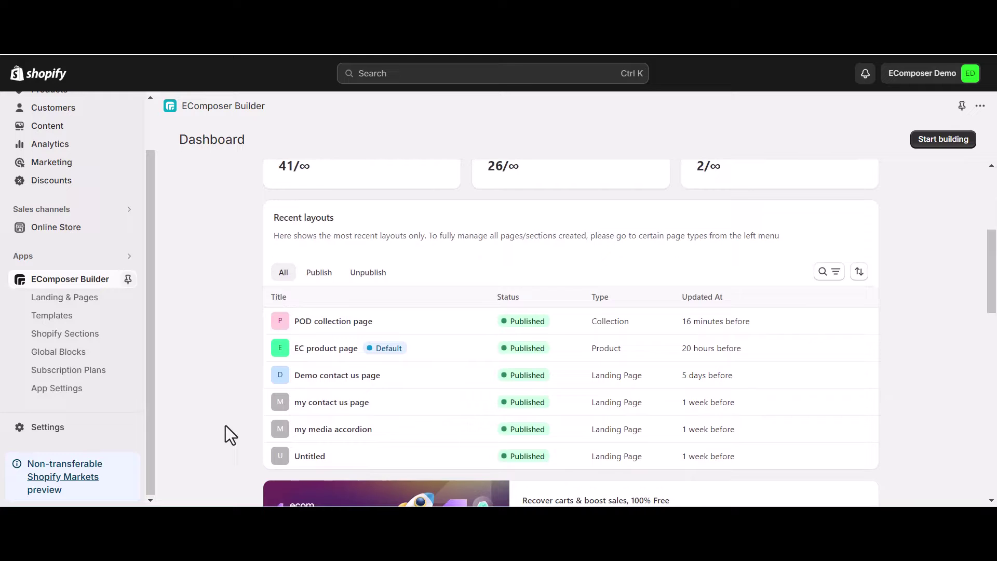
scroll(224, 426, "down", 1)
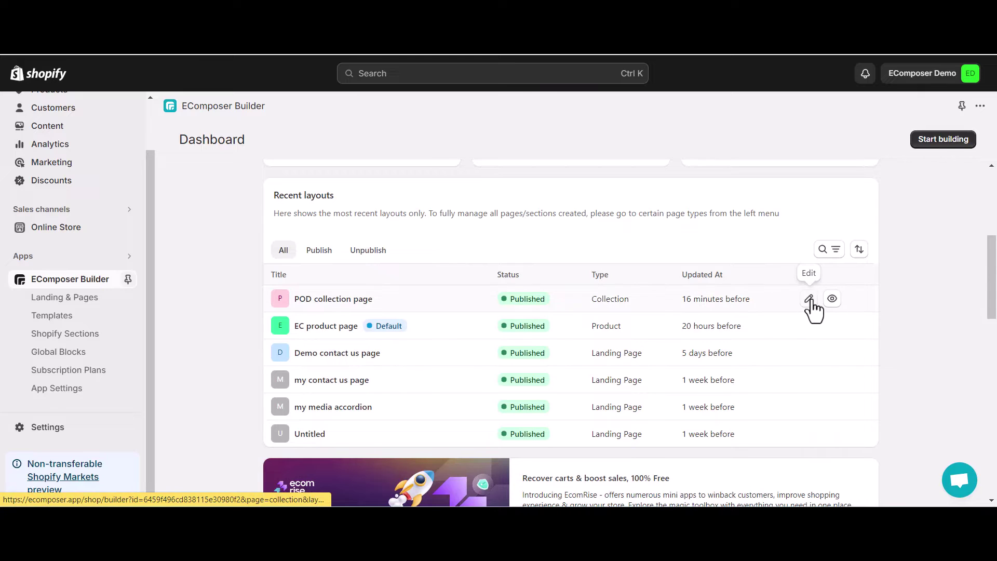
left_click(811, 300)
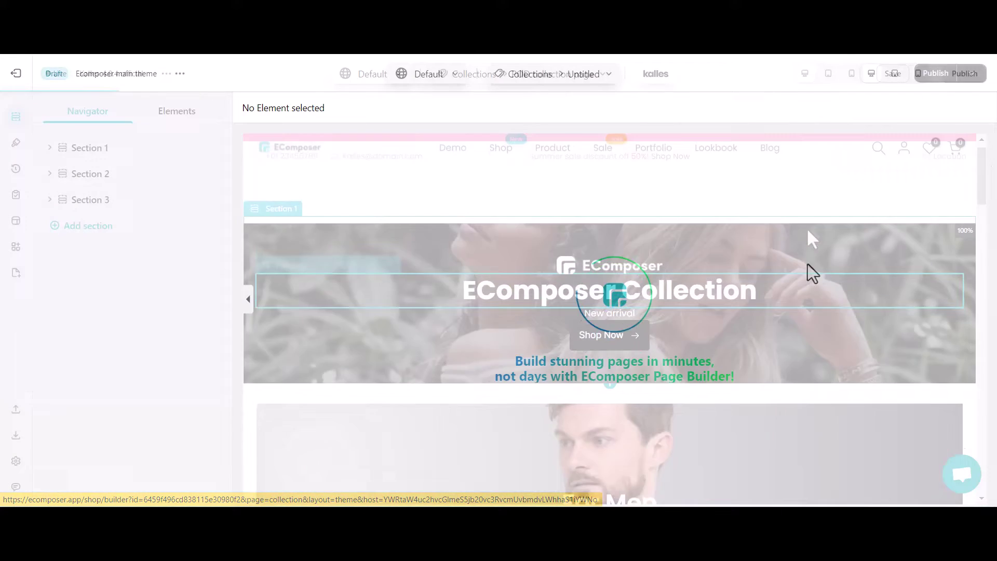
scroll(811, 234, "down", 10)
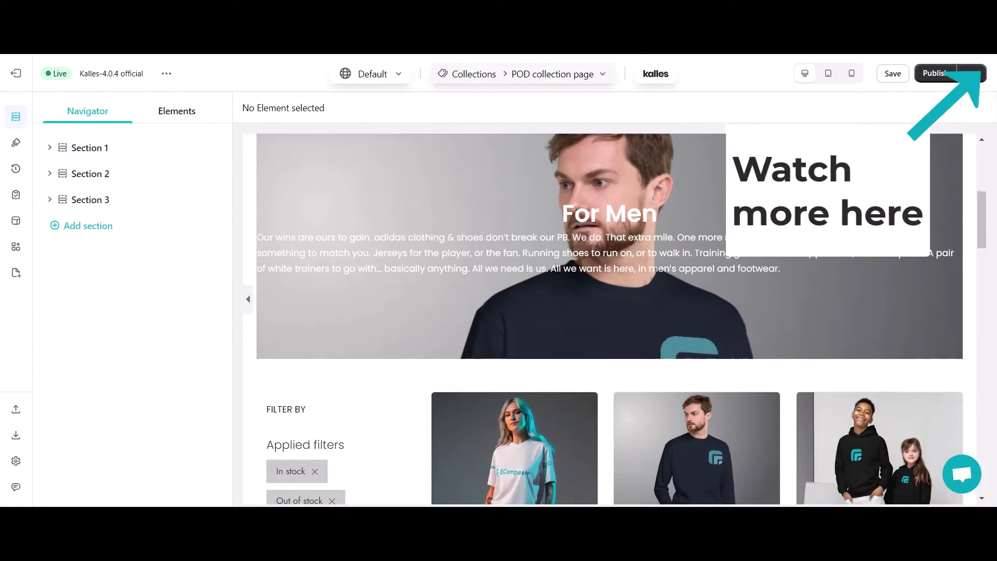
scroll(623, 312, "down", 4)
scroll(624, 312, "down", 4)
scroll(624, 313, "down", 4)
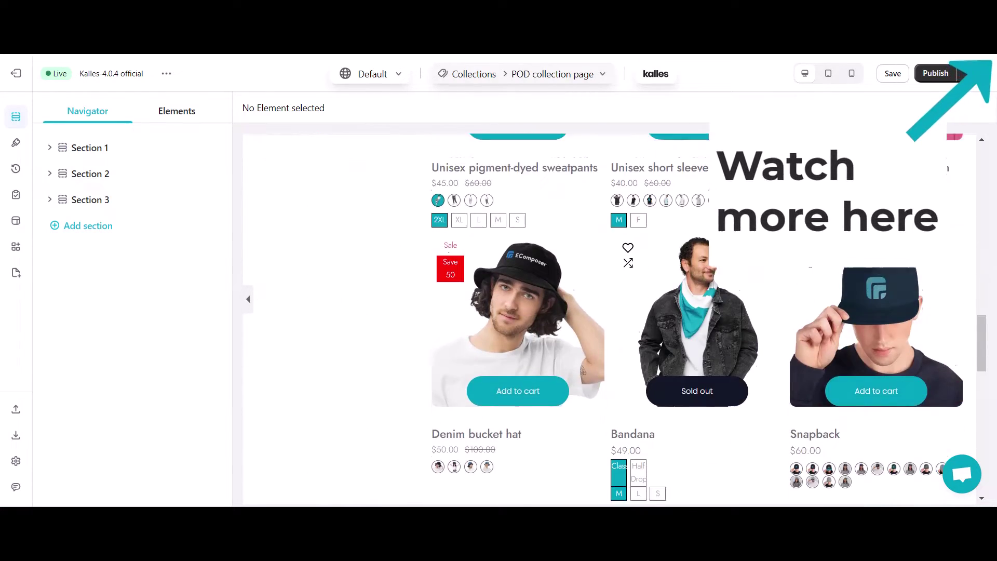
scroll(623, 312, "down", 3)
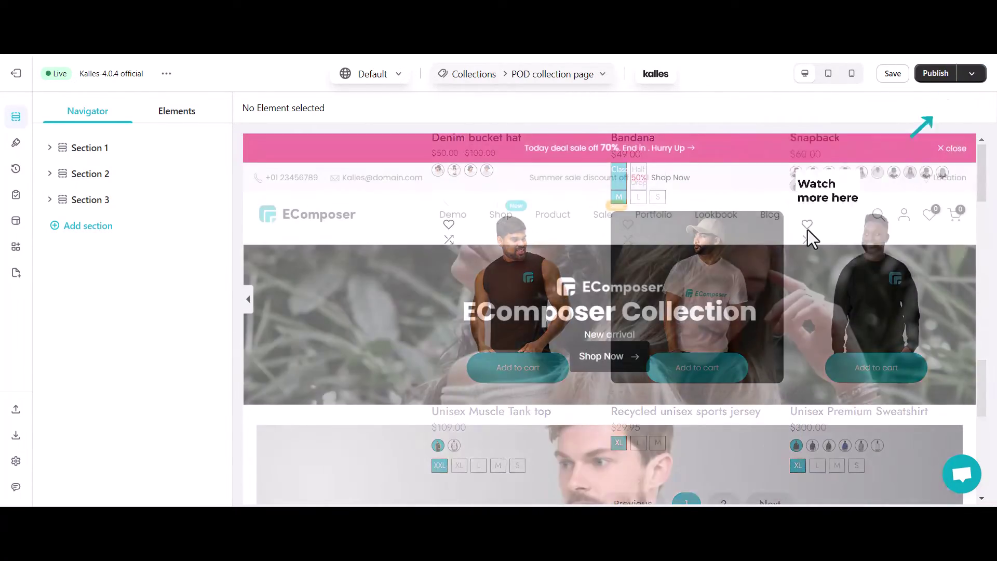
scroll(808, 229, "down", 5)
scroll(809, 229, "down", 3)
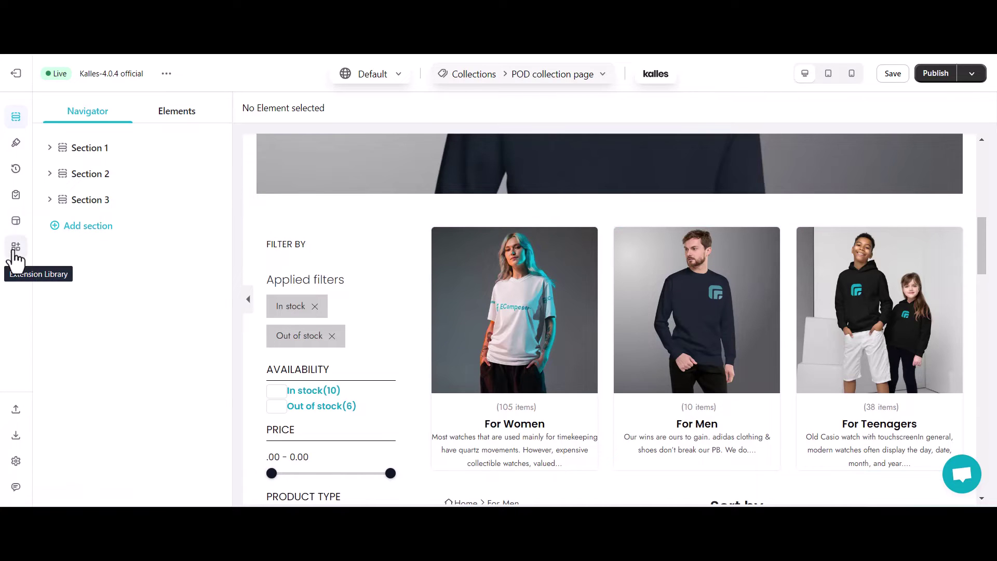
Search the Extensions library for 'exit popup' and install the Exit Popup extension
left_click(173, 111)
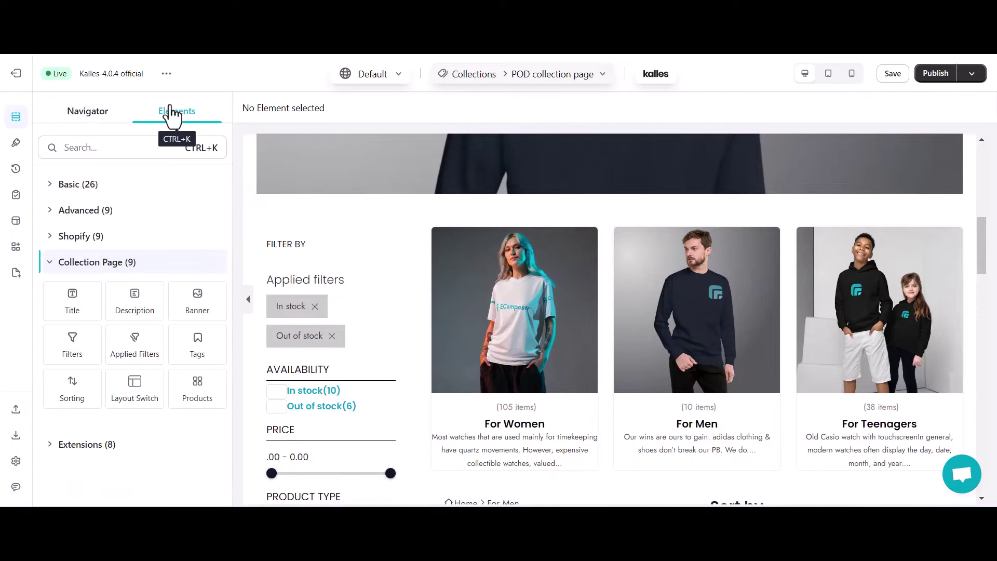
left_click(55, 445)
scroll(125, 437, "down", 2)
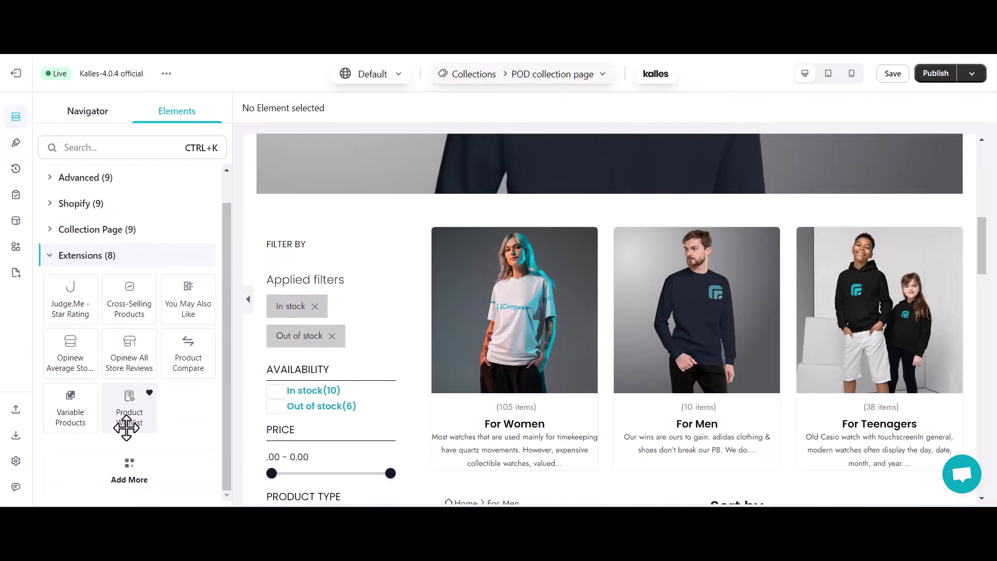
left_click(129, 468)
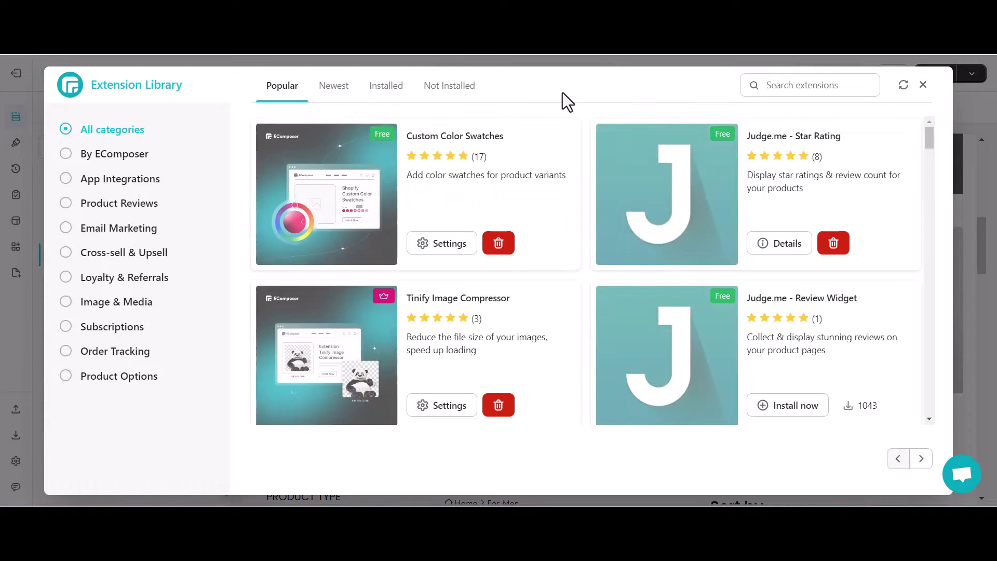
left_click(803, 86)
type("exit popup")
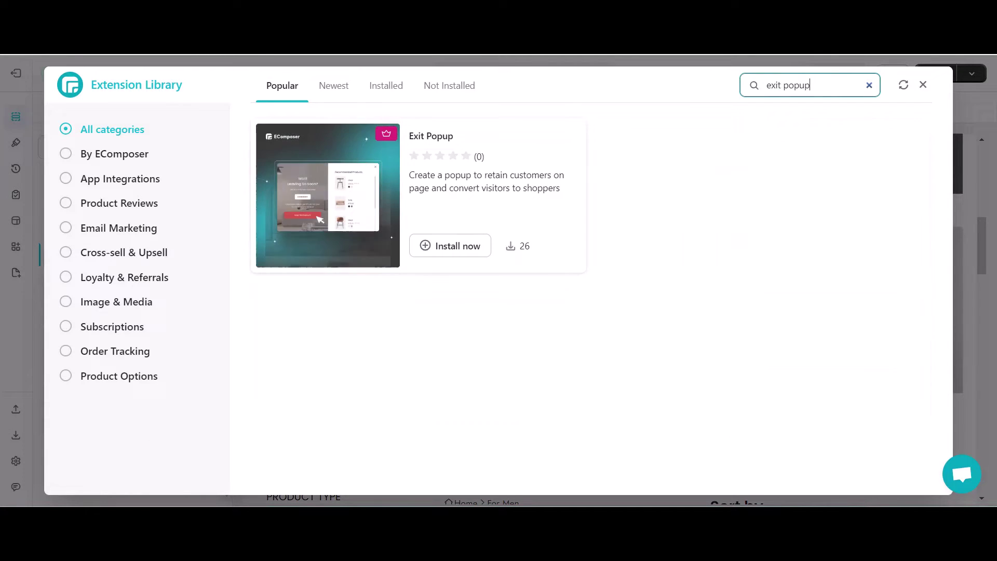
key("Escape")
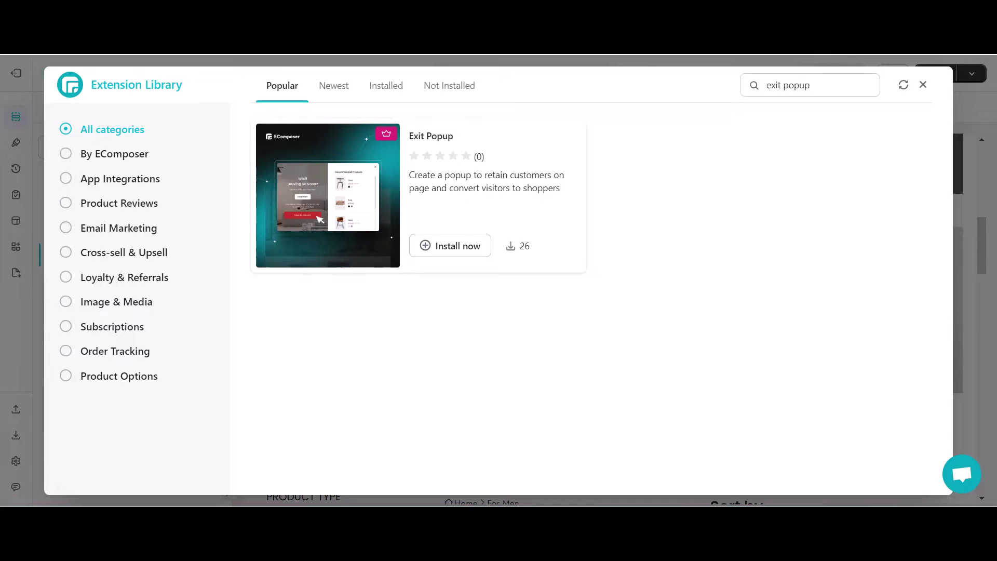
left_click(442, 248)
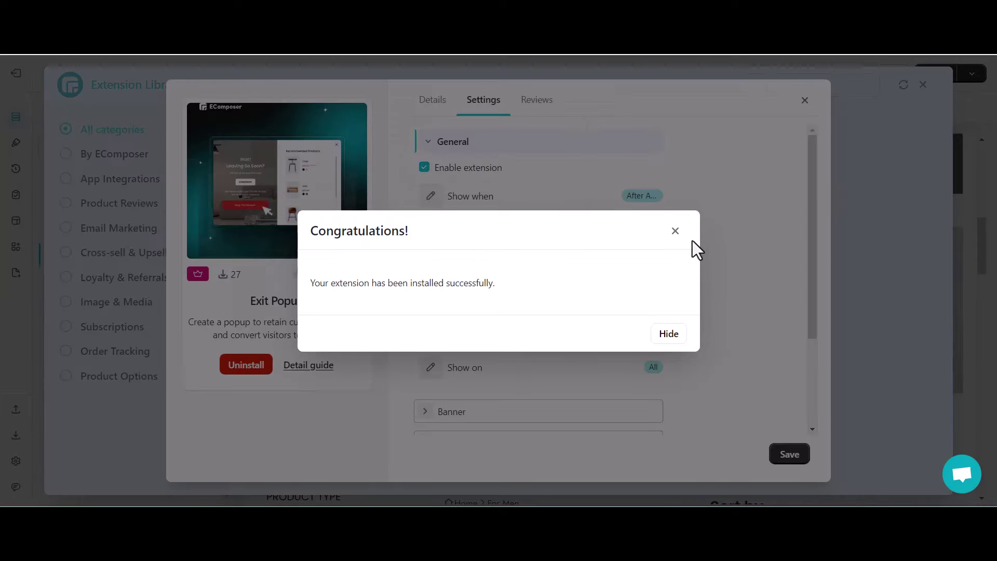
Make the exit popup appear after a time delay with a Slide up effect
left_click(670, 334)
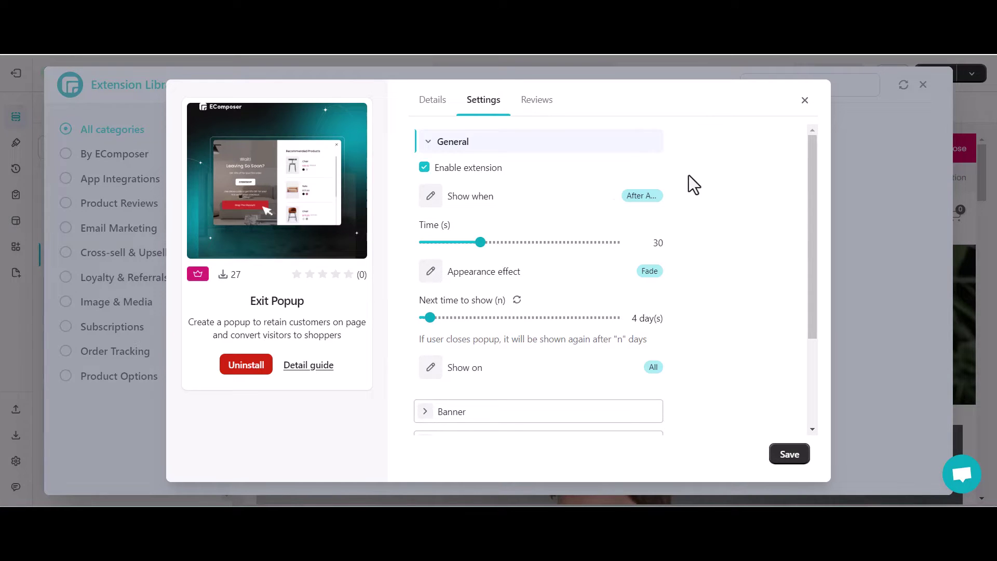
left_click(430, 196)
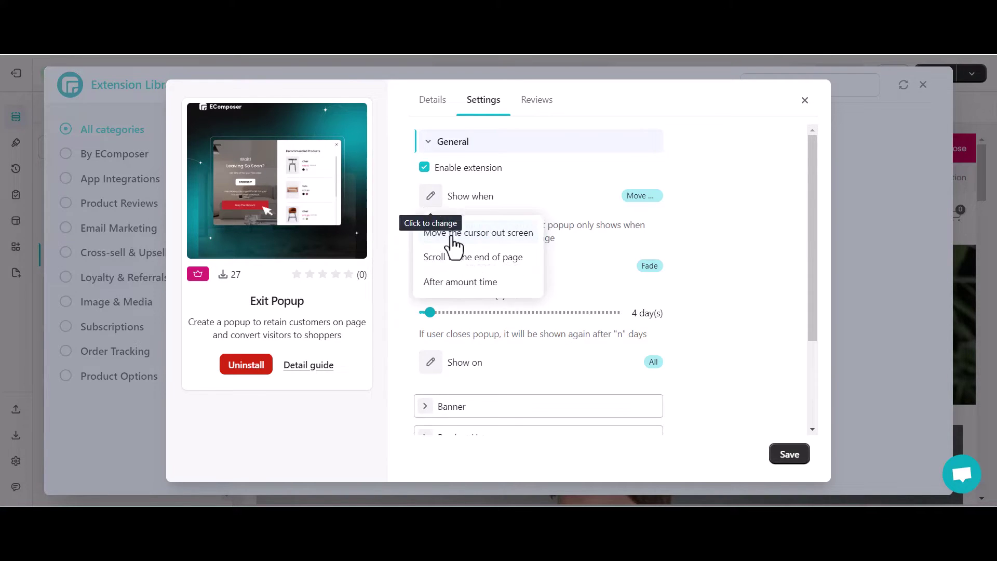
left_click(510, 285)
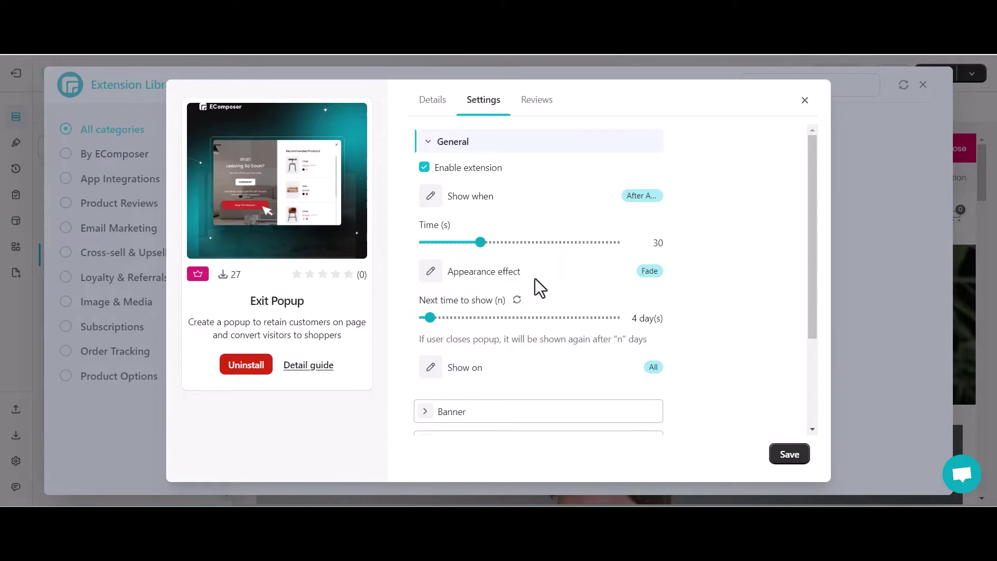
left_click(431, 271)
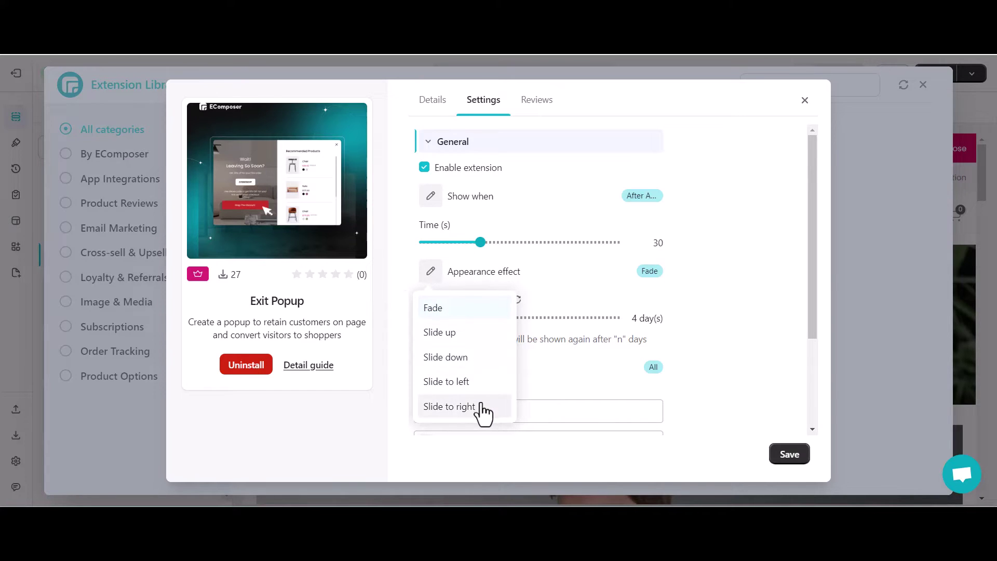
left_click(474, 333)
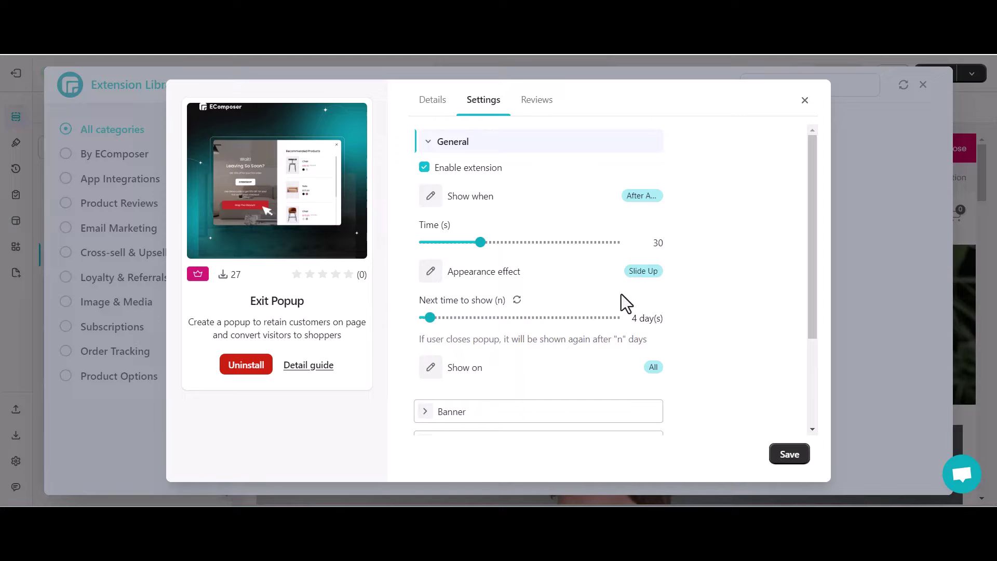
scroll(621, 294, "down", 1)
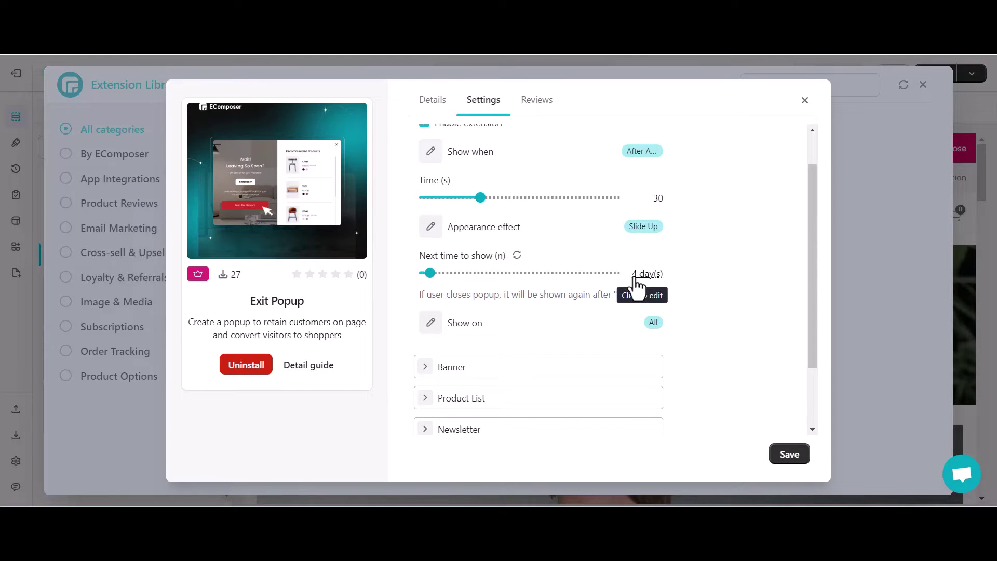
Set the popup to reappear after 2 days and keep it showing on all pages
left_click(637, 274)
type("2")
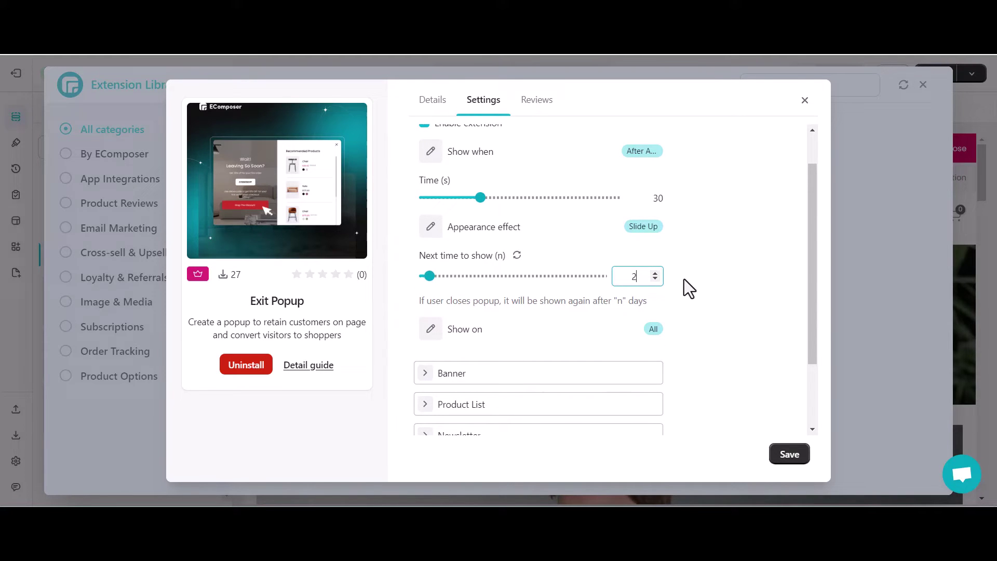
key("Return")
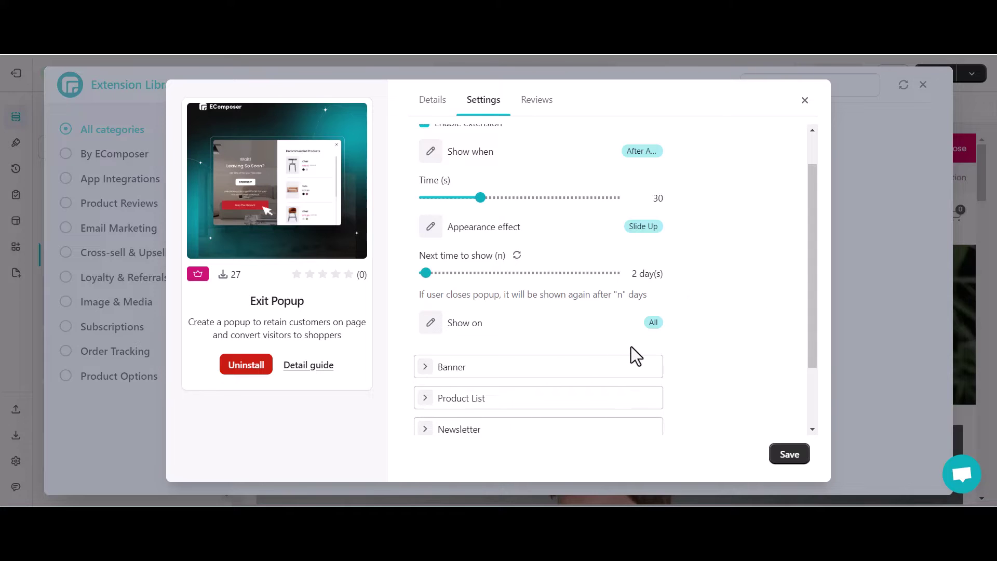
left_click(430, 323)
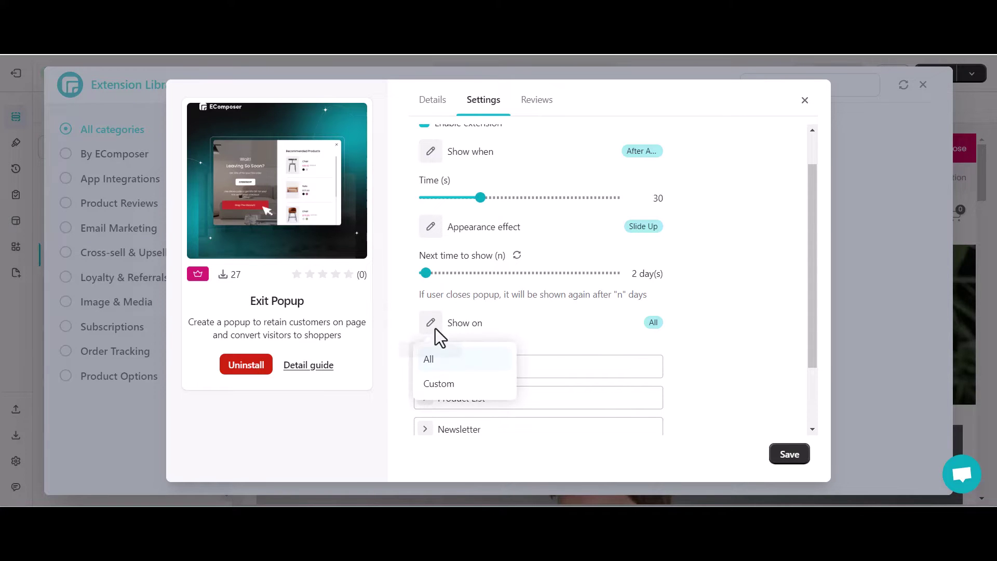
left_click(439, 383)
scroll(468, 364, "down", 2)
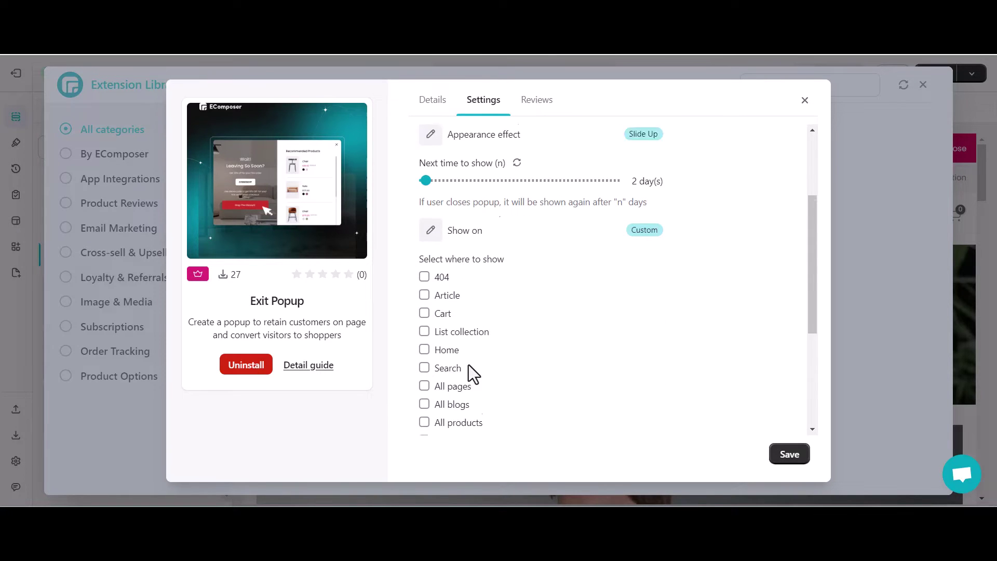
scroll(469, 364, "down", 2)
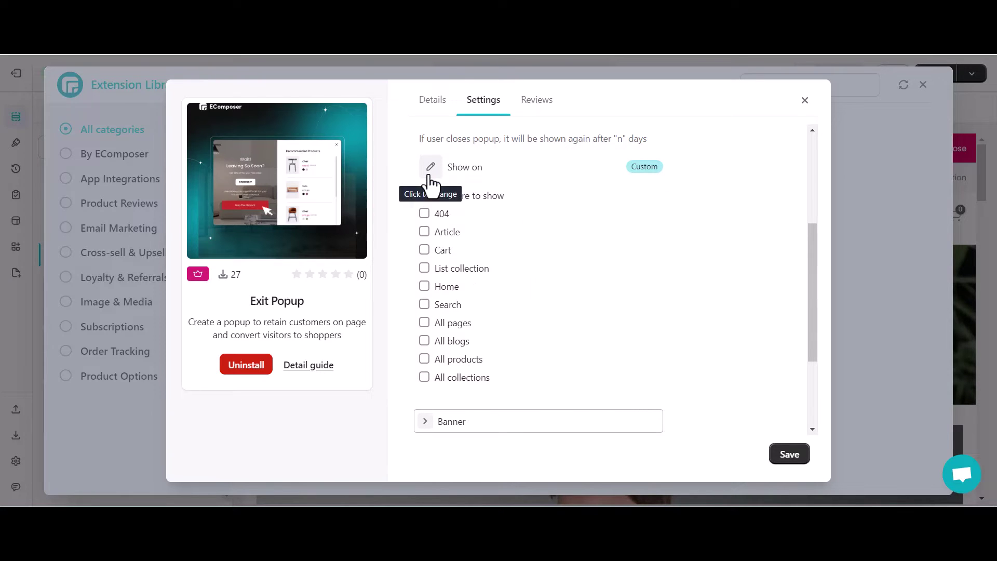
left_click(430, 167)
left_click(434, 204)
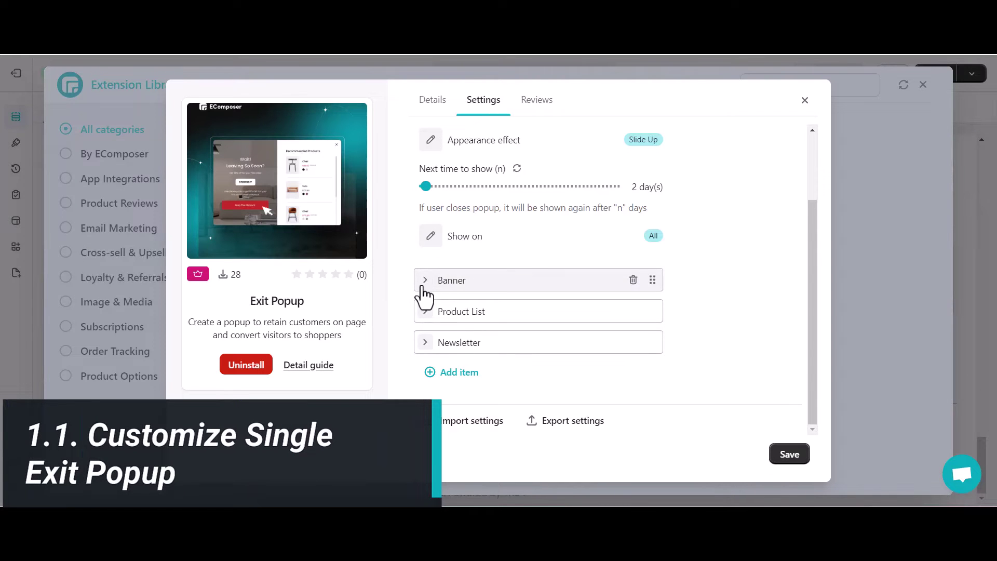
Expand the Banner settings and save a 30% Shopify discount code ECOM306
left_click(424, 282)
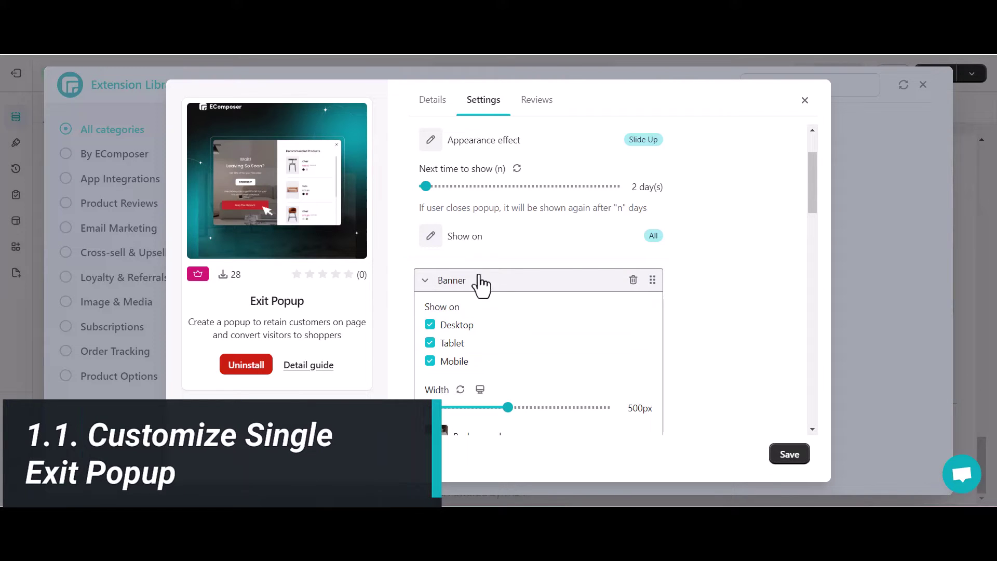
scroll(620, 352, "down", 3)
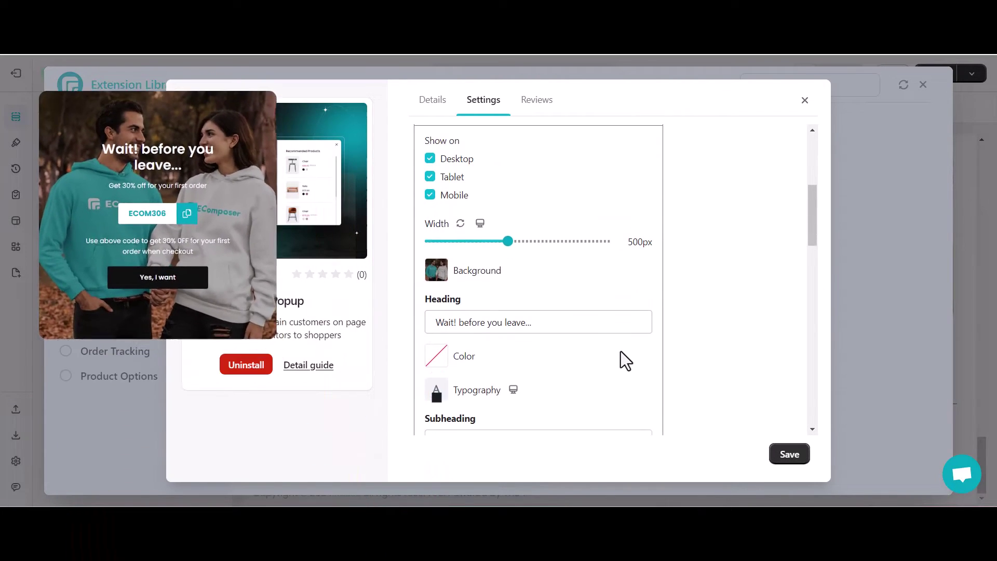
scroll(621, 352, "down", 3)
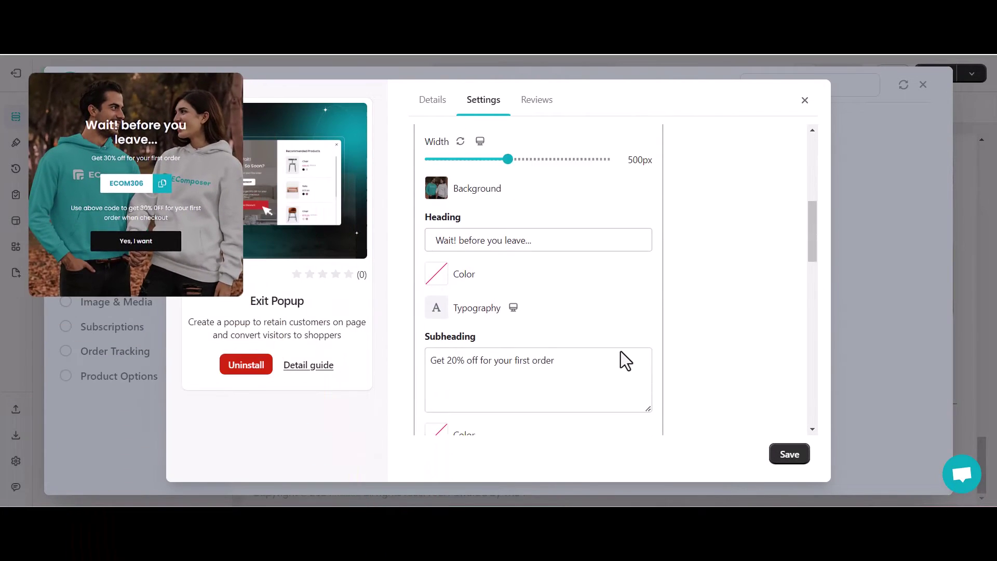
scroll(621, 351, "down", 2)
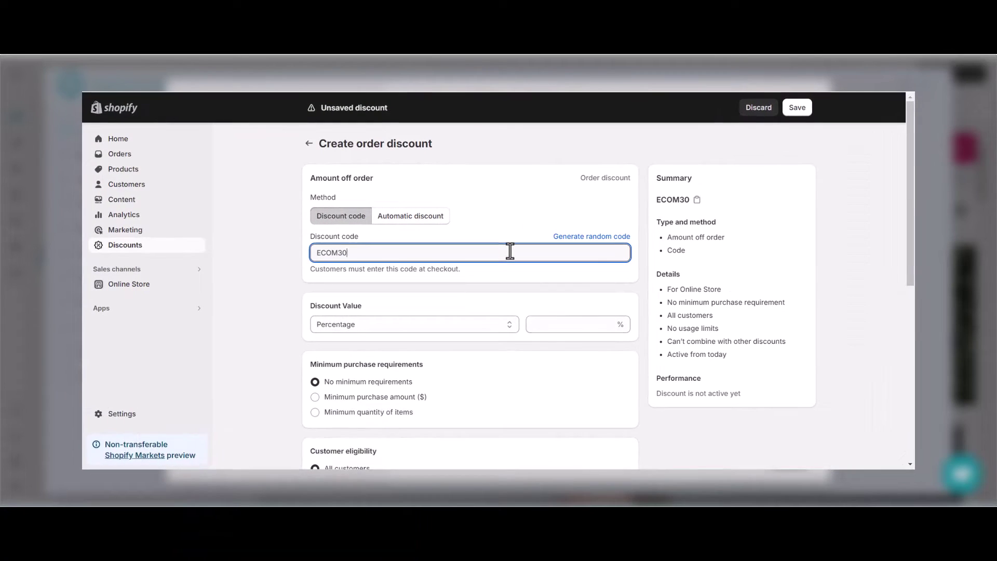
left_click(577, 324)
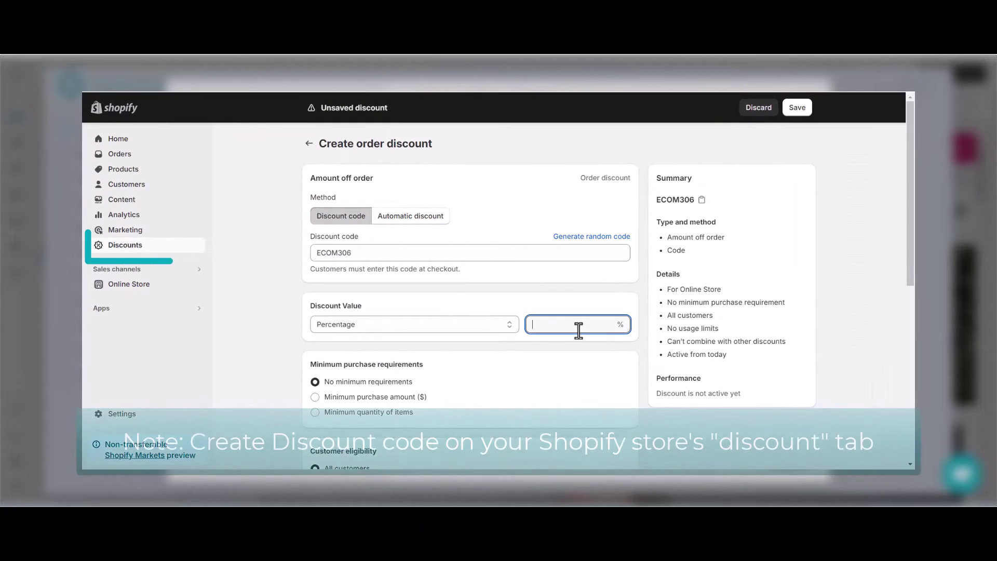
type("30")
scroll(514, 359, "down", 8)
scroll(515, 359, "down", 3)
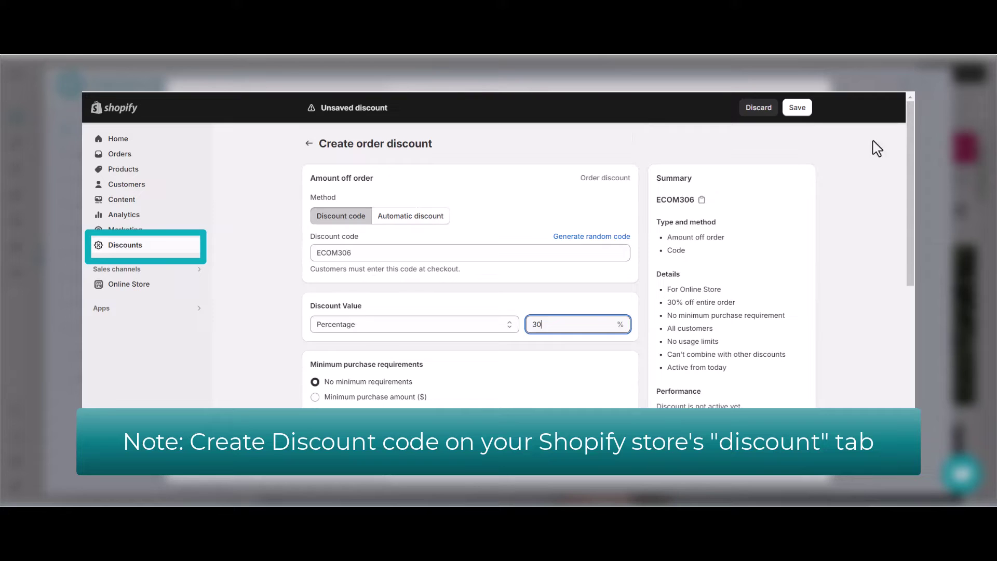
left_click(798, 108)
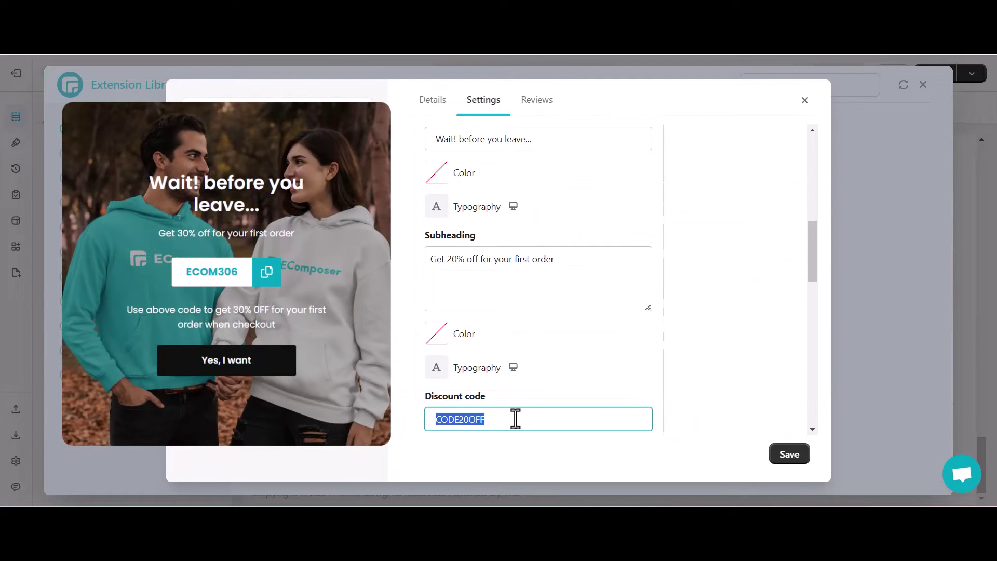
Paste ECOM306 as the banner discount code and select the subheading's 20 to change it to 30
type("ECOM306")
double_click(456, 260)
type("30")
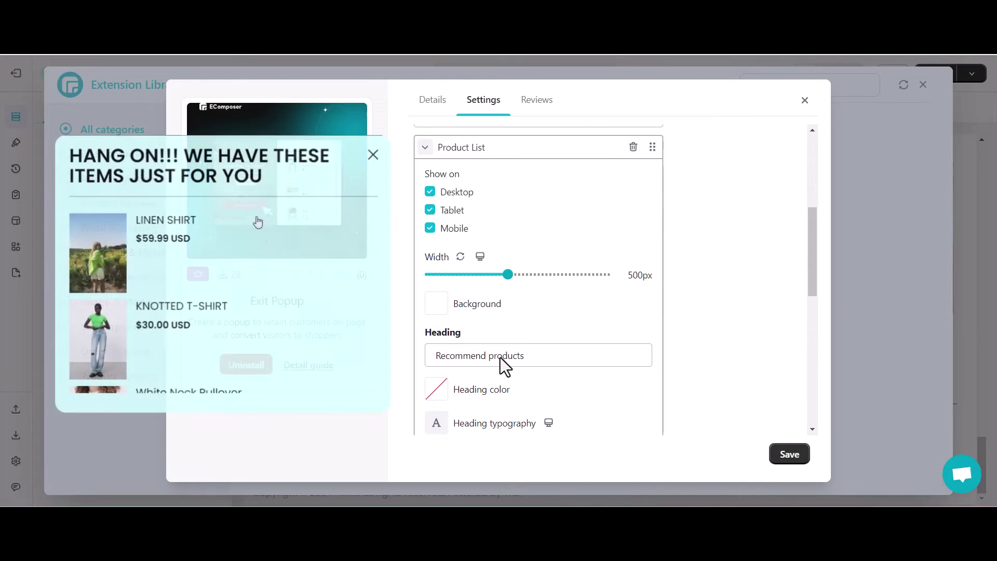
scroll(501, 357, "down", 3)
Add LINEN SHIRT, KNOTTED T-SHIRT, White Neck Pullover and Jersey Puff Sleeve to the Product List
left_click(528, 308)
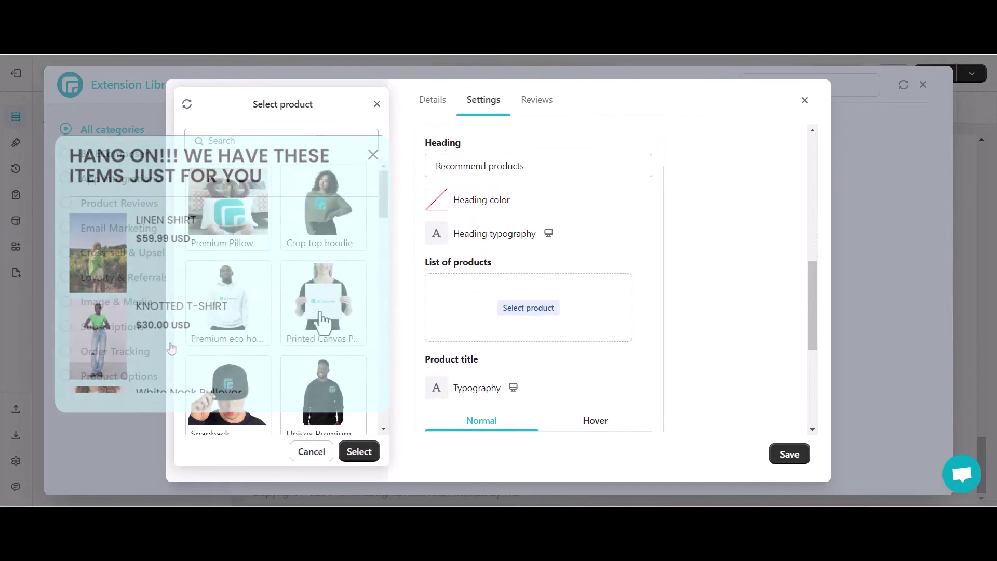
scroll(323, 320, "down", 5)
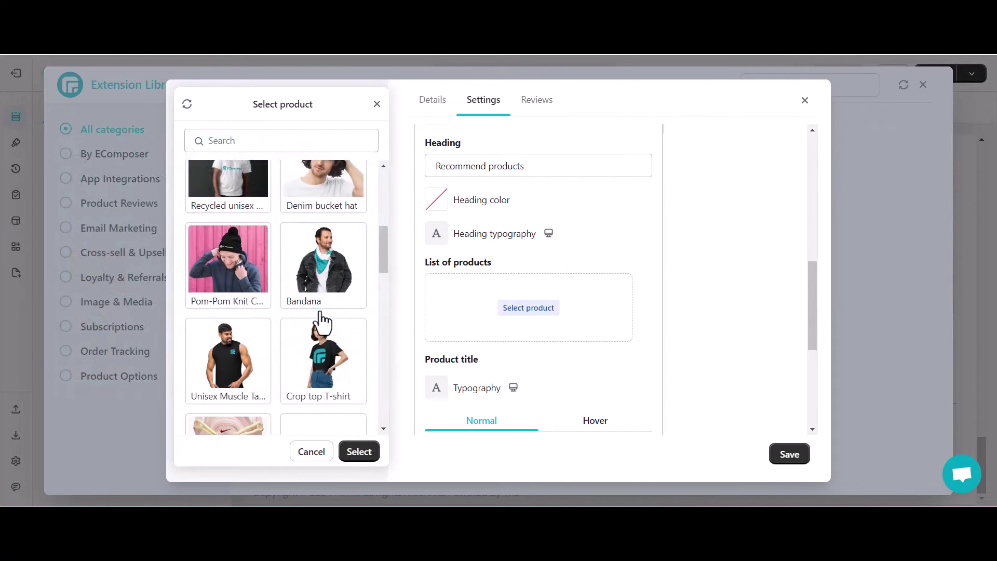
scroll(324, 320, "down", 3)
scroll(323, 320, "up", 3)
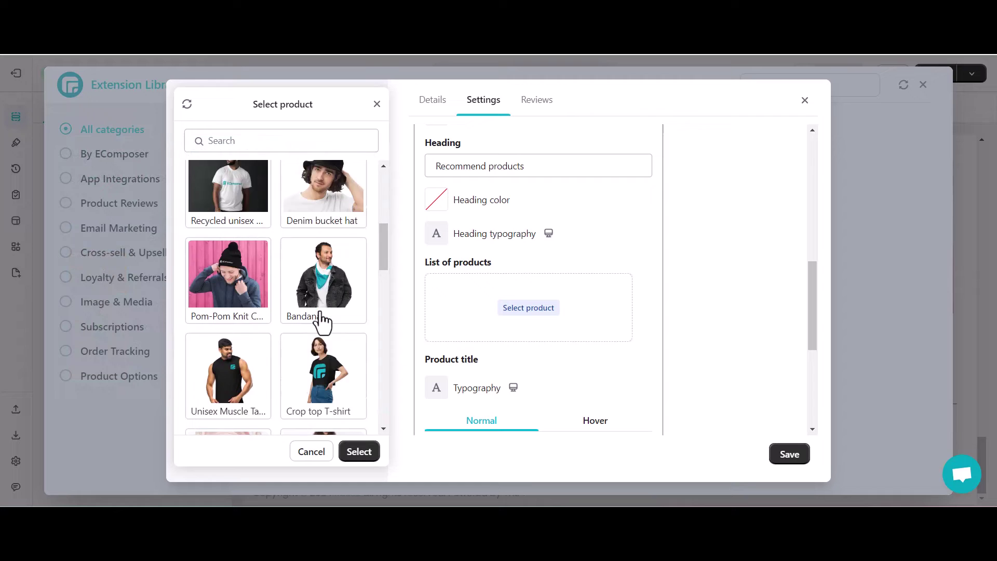
scroll(323, 320, "down", 4)
left_click(228, 315)
left_click(304, 327)
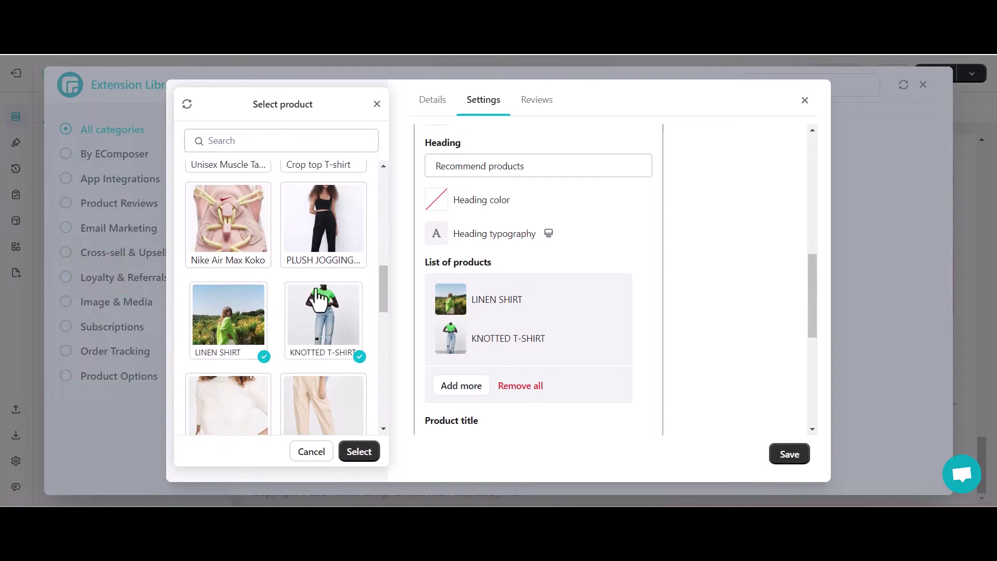
left_click(230, 406)
left_click(323, 406)
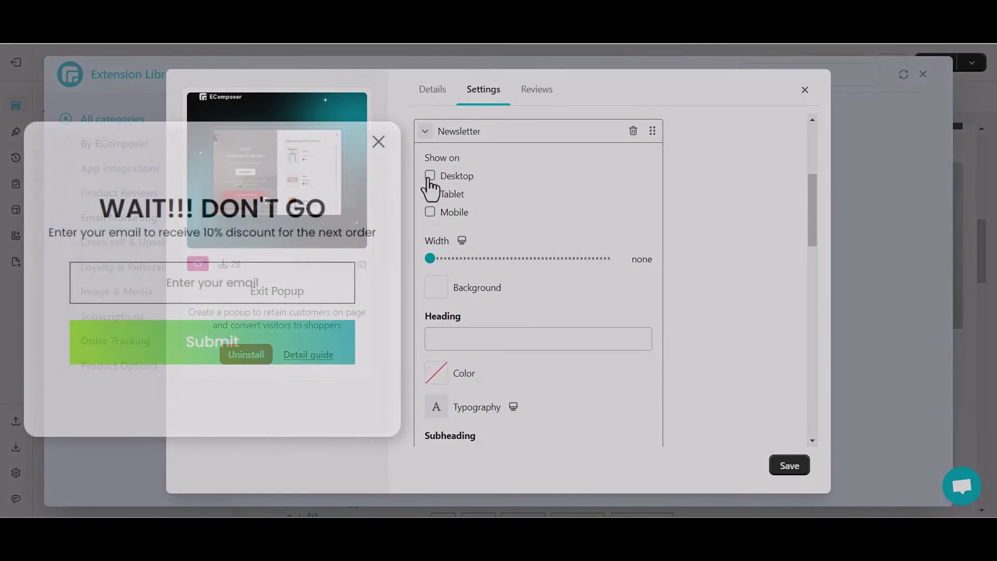
Show the Newsletter on tablet and mobile, and give it the WAIT!!! heading
left_click(430, 176)
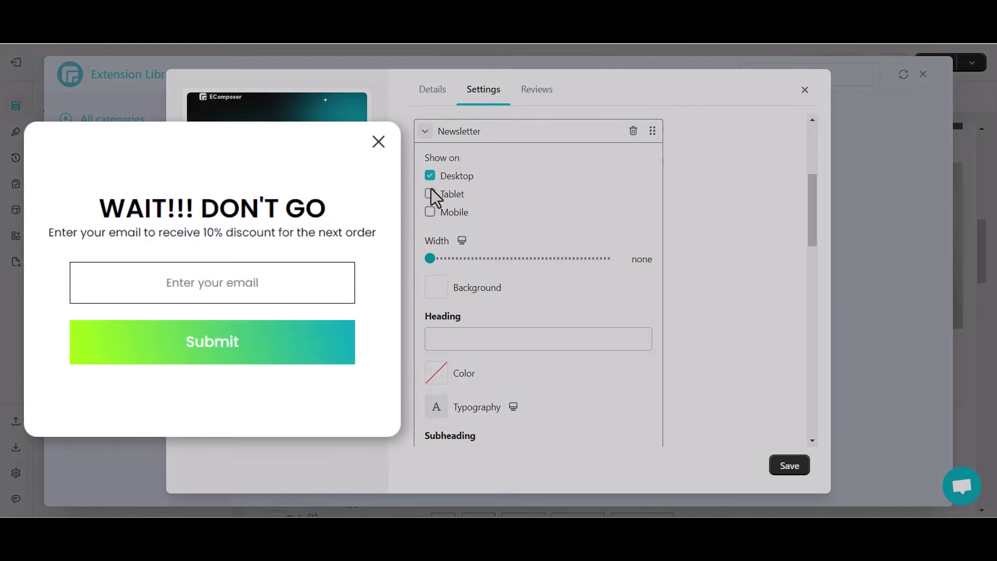
left_click(430, 194)
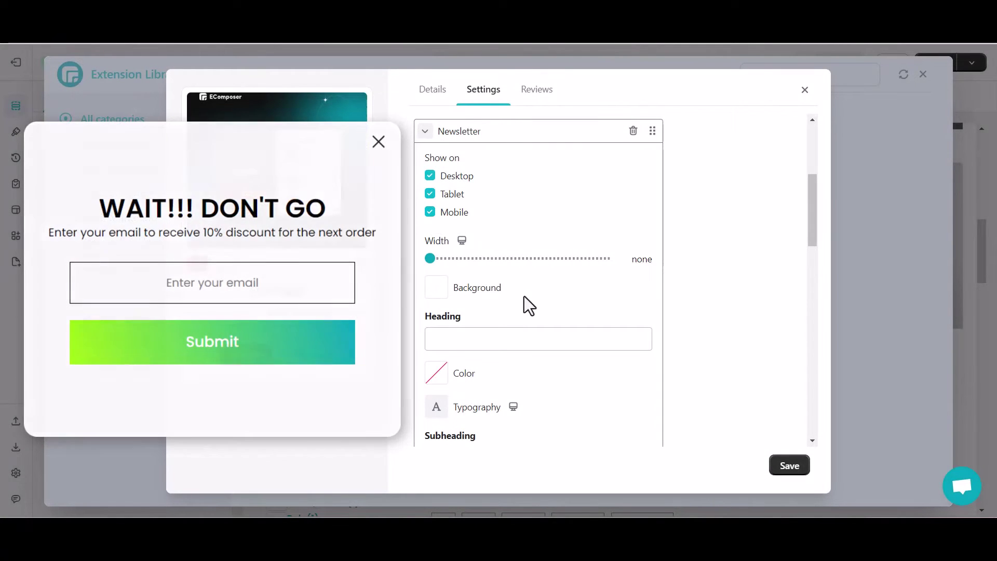
scroll(483, 326, "down", 2)
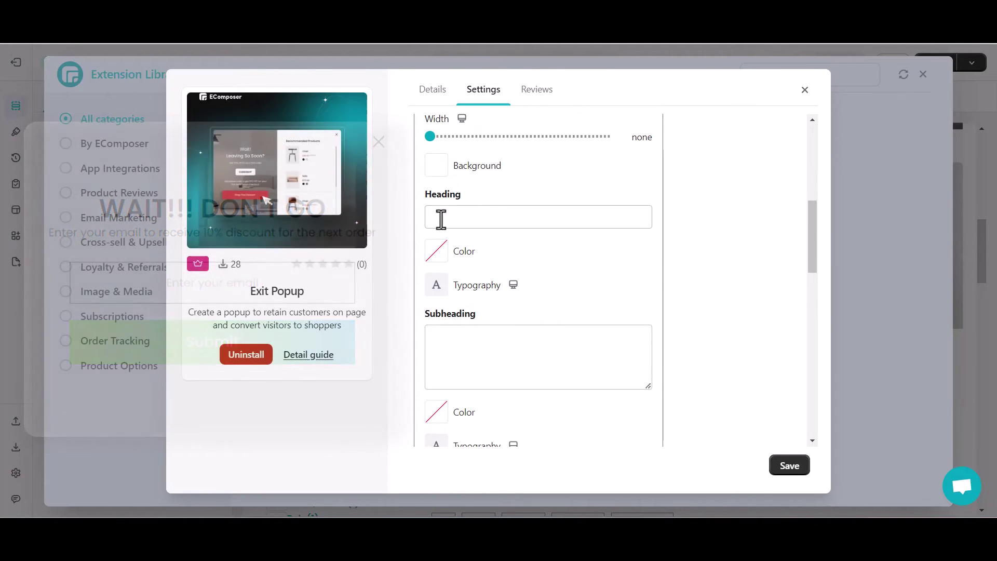
left_click(444, 220)
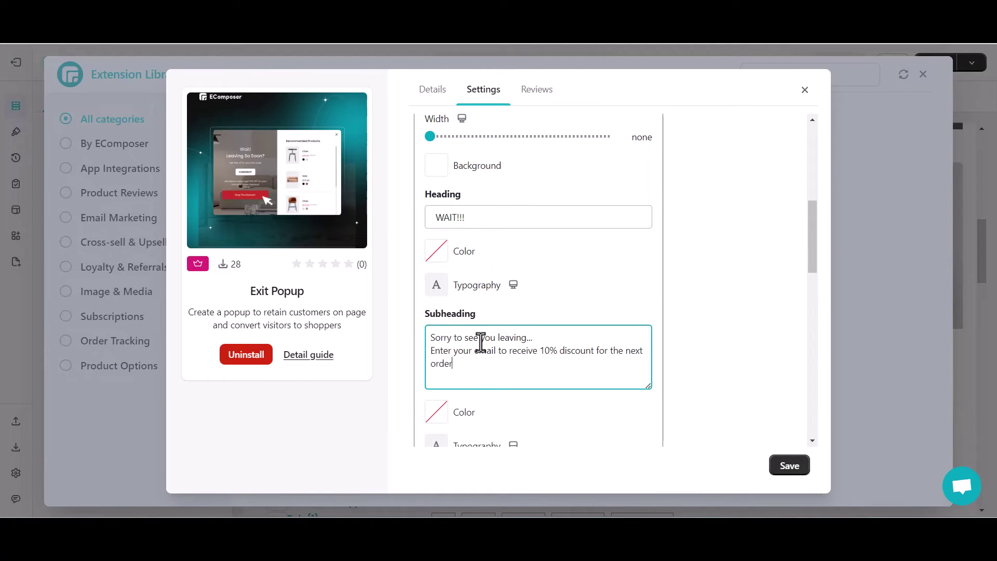
scroll(522, 305, "down", 2)
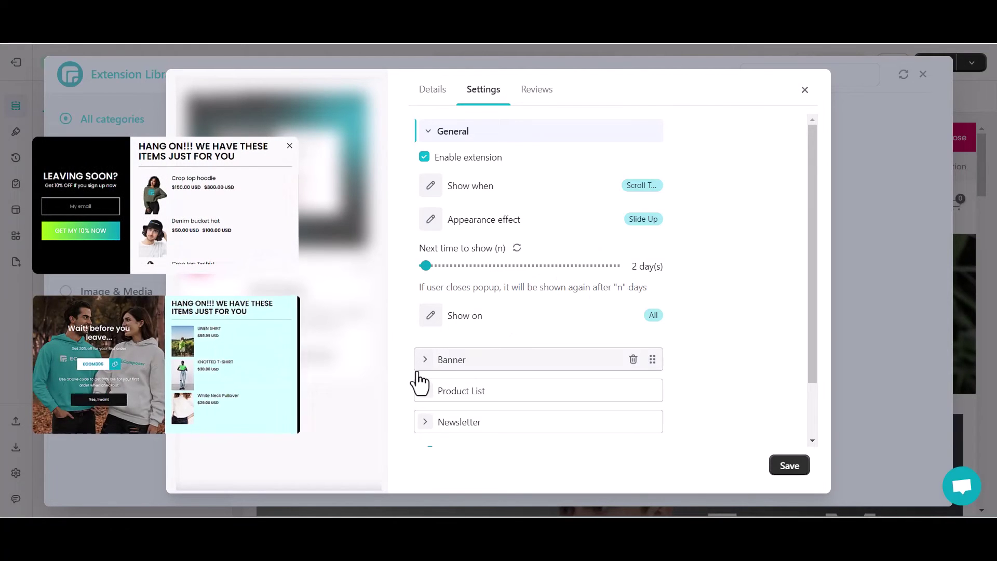
mouse_move(538, 421)
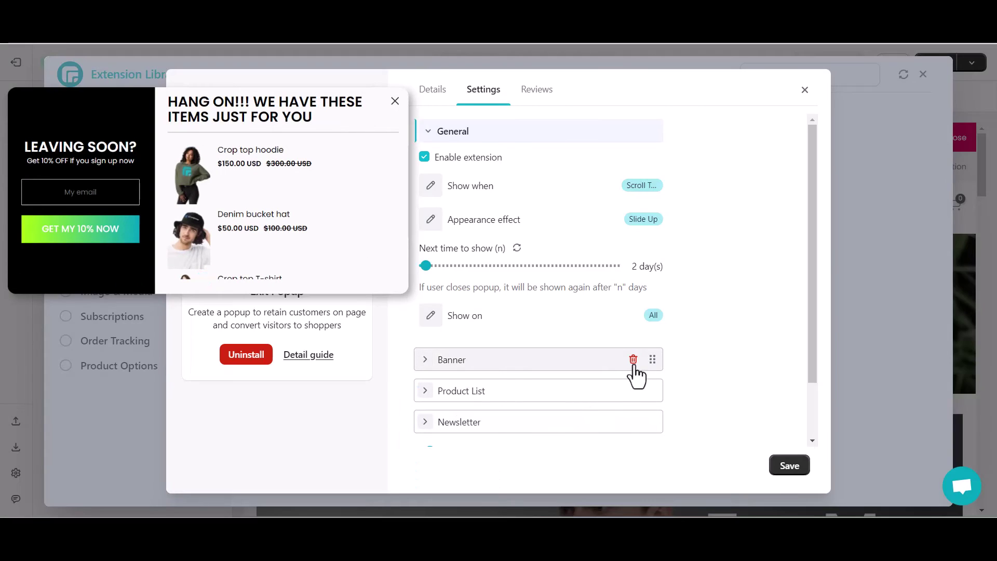
Delete the Banner row and drag the Newsletter row above Product List
left_click(634, 361)
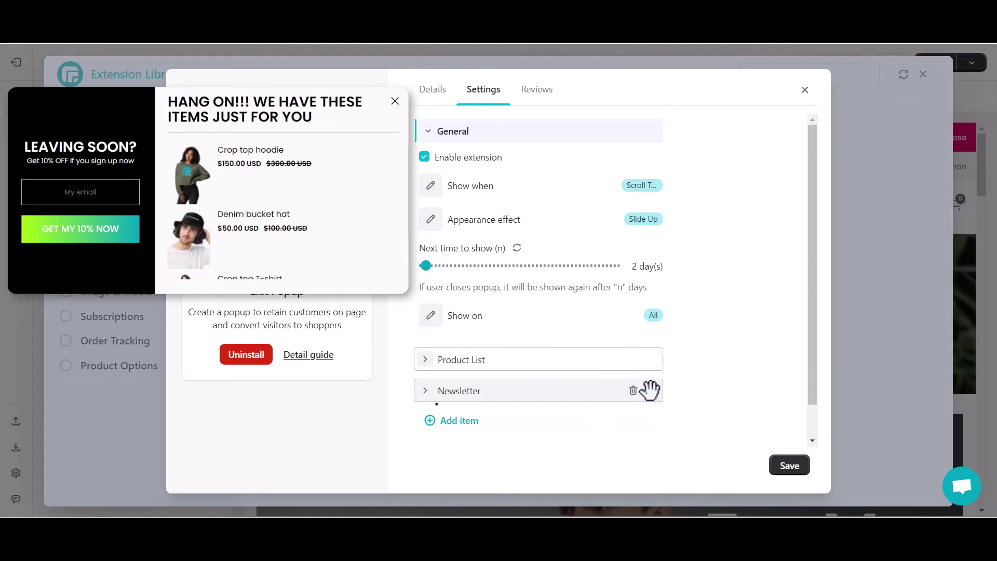
left_click_drag(652, 391, 652, 357)
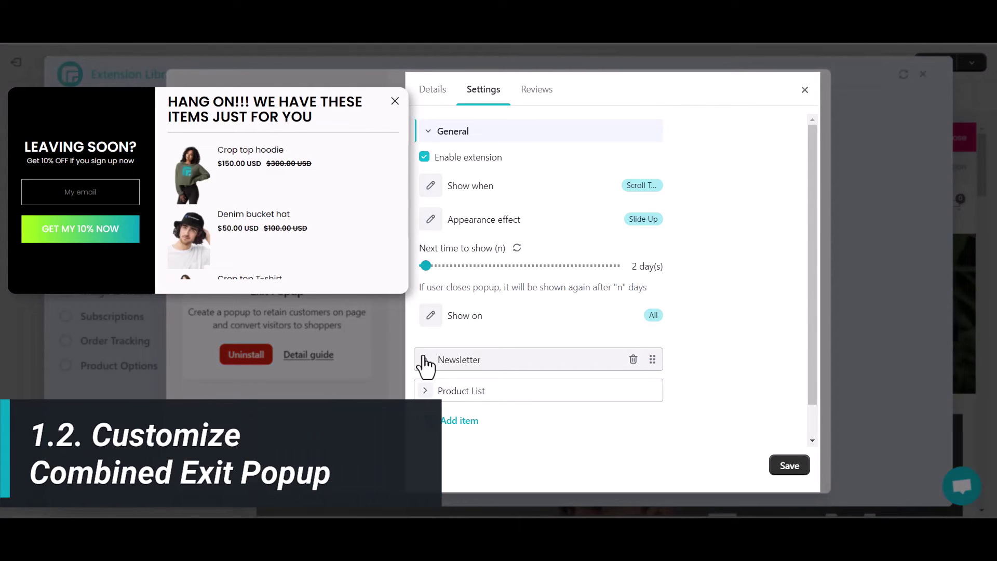
Check the Newsletter settings and its button's hover and normal colours, then expand Product List
left_click(424, 359)
scroll(460, 408, "down", 5)
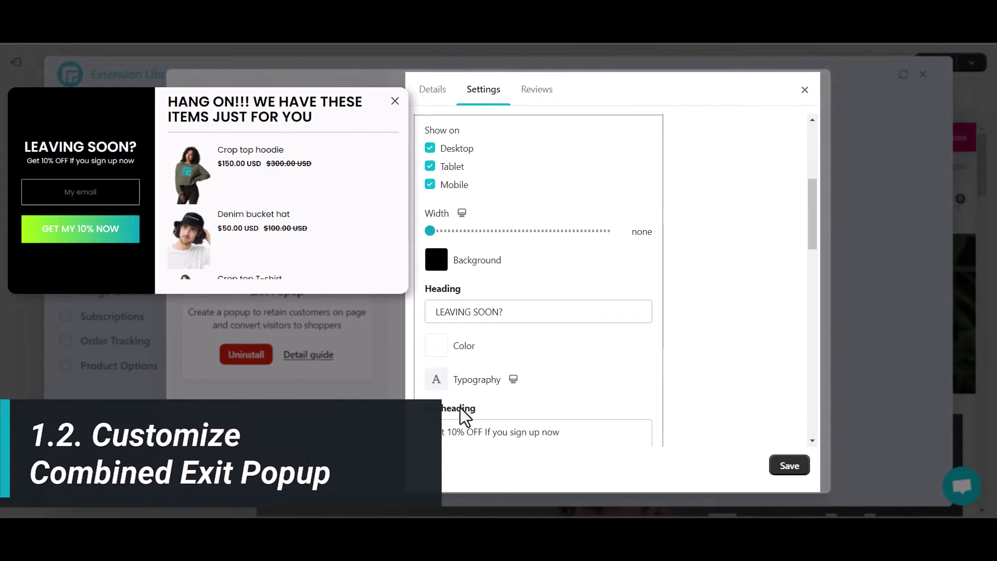
scroll(461, 407, "down", 3)
scroll(460, 408, "down", 3)
scroll(460, 408, "down", 2)
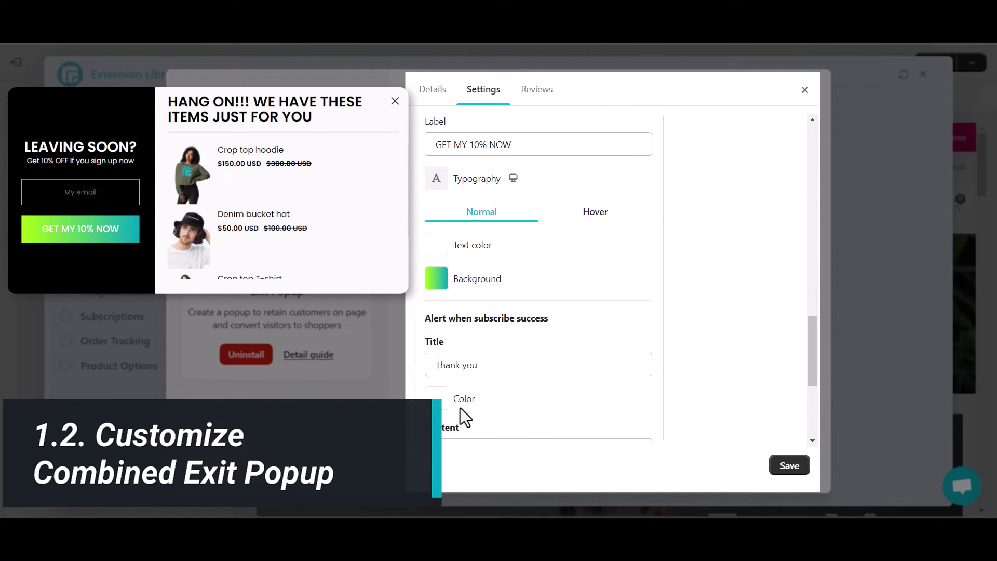
scroll(460, 407, "down", 1)
left_click(596, 207)
left_click(481, 207)
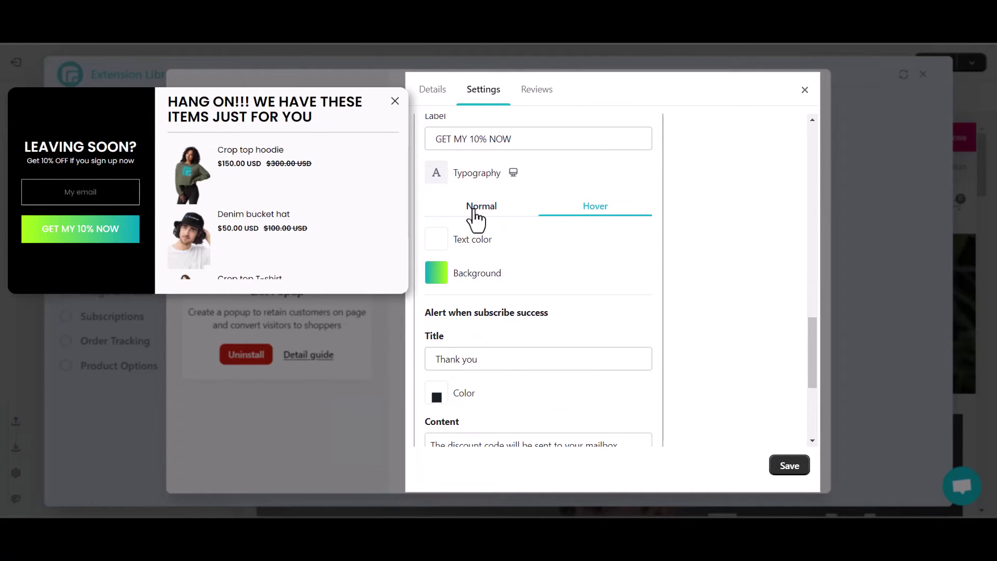
scroll(504, 304, "down", 3)
scroll(505, 303, "up", 1)
scroll(428, 365, "down", 2)
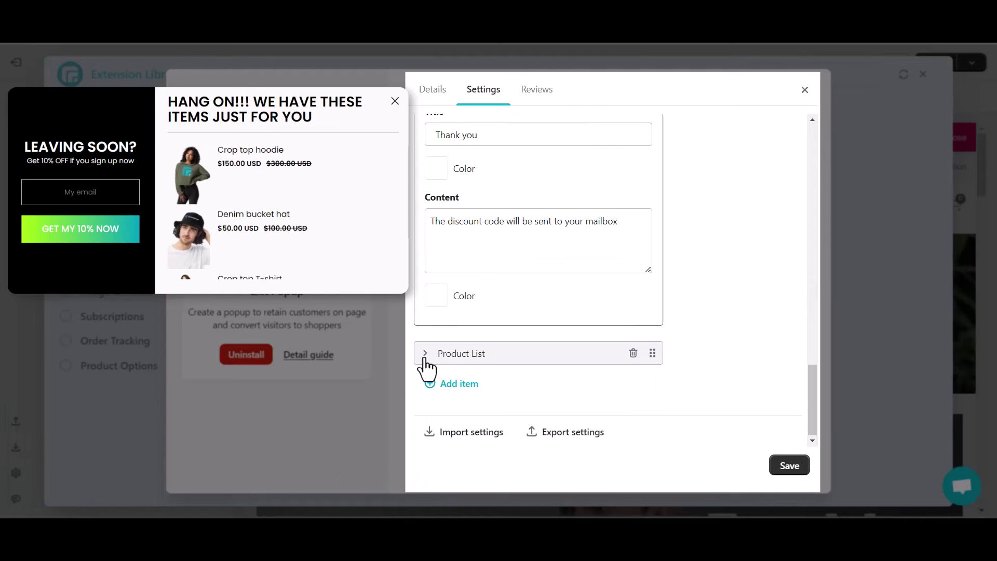
left_click(425, 359)
scroll(426, 364, "up", 3)
Add the five products, move Crop top T-shirt to third place, and collapse Product List
left_click(529, 322)
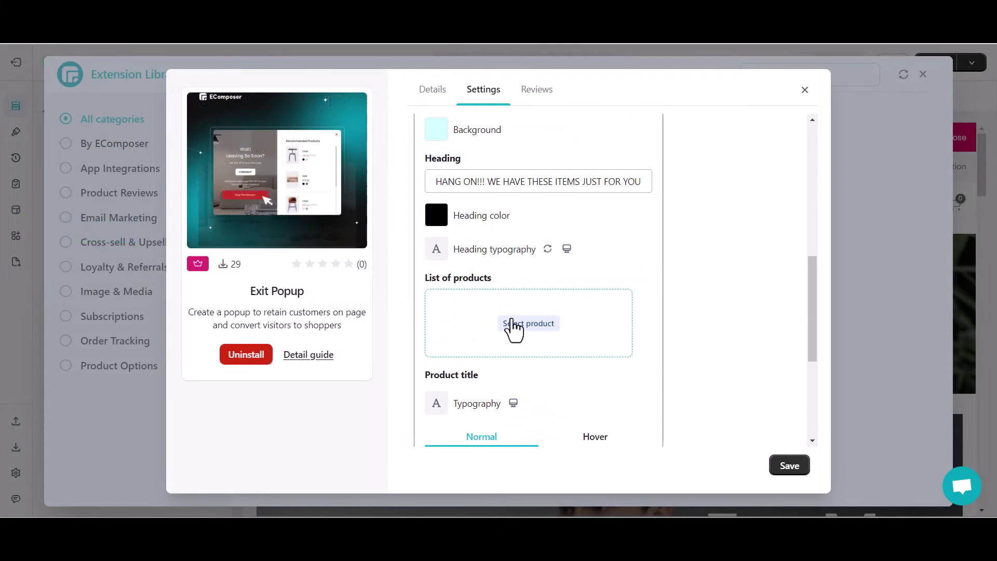
left_click(290, 129)
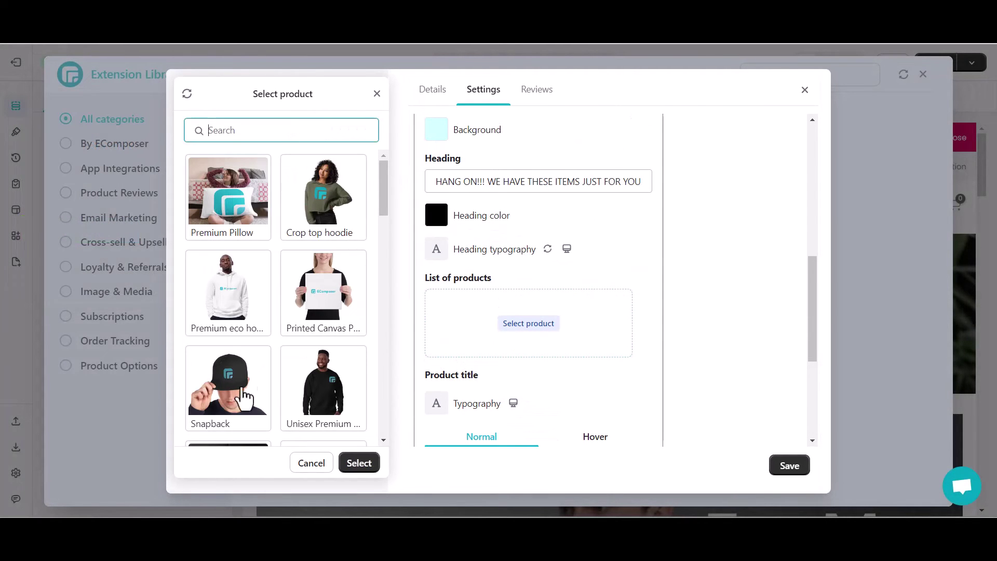
left_click(313, 201)
left_click(227, 396)
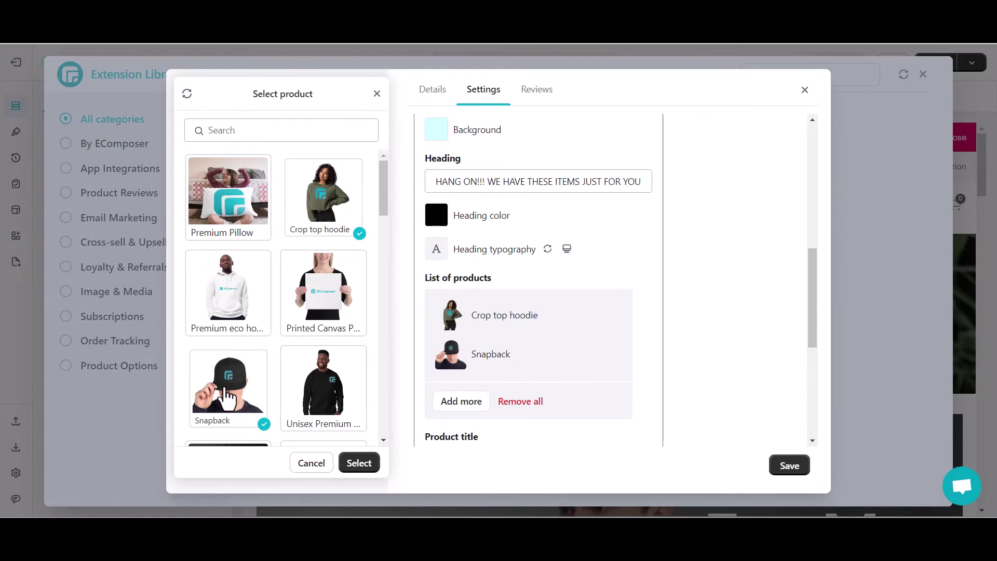
scroll(255, 373, "down", 3)
left_click(316, 257)
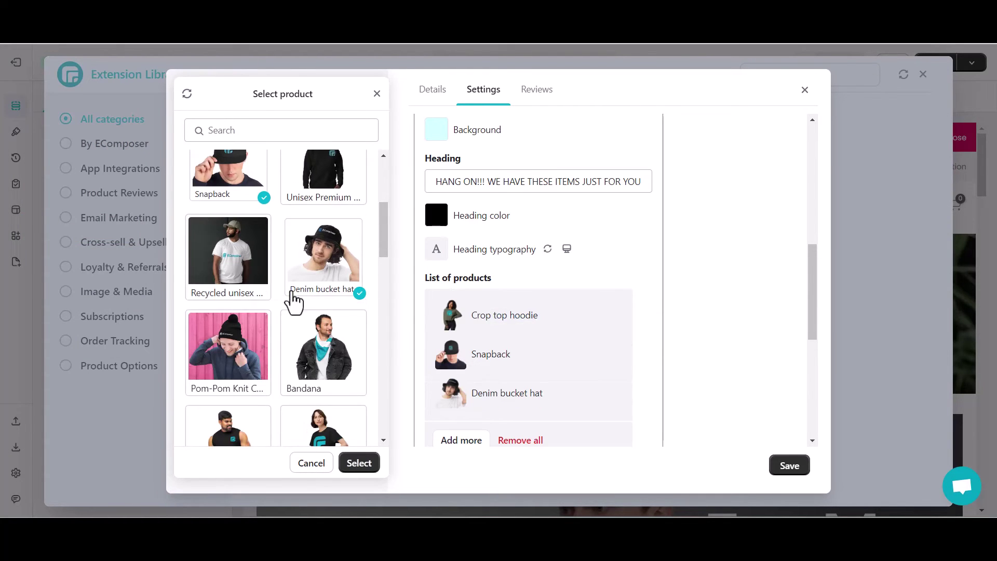
scroll(299, 343, "down", 3)
left_click(324, 205)
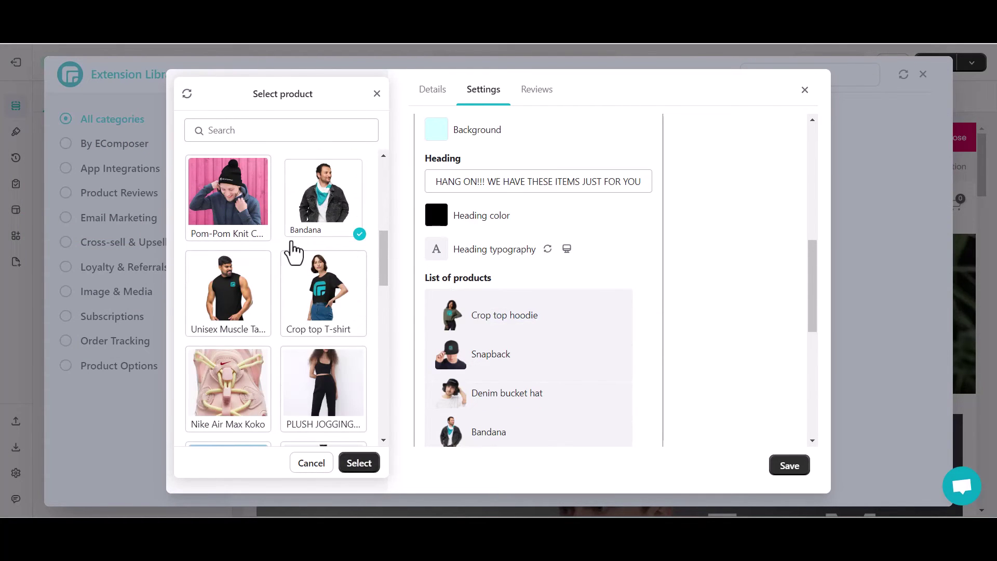
left_click(359, 463)
scroll(546, 350, "down", 3)
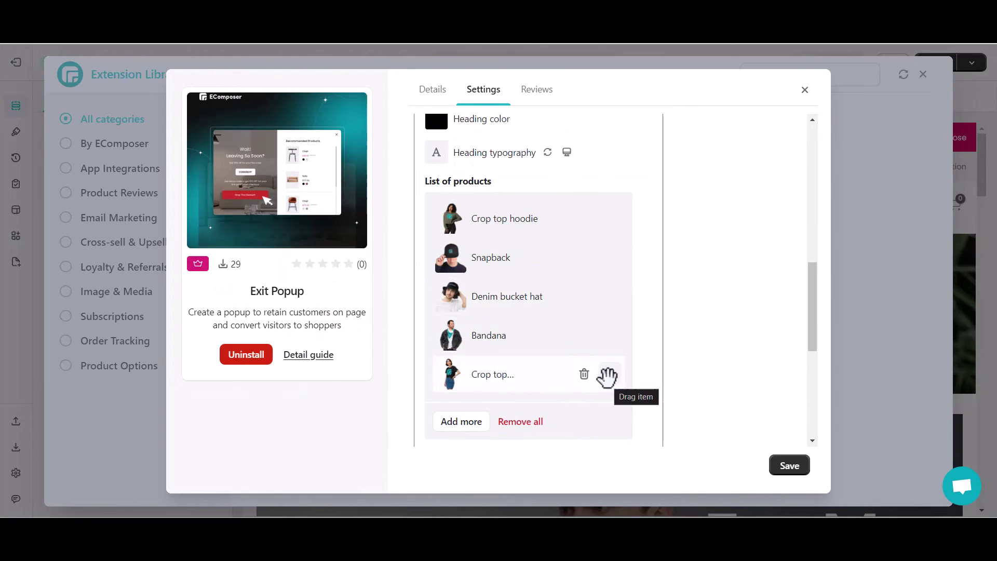
left_click_drag(607, 378, 609, 257)
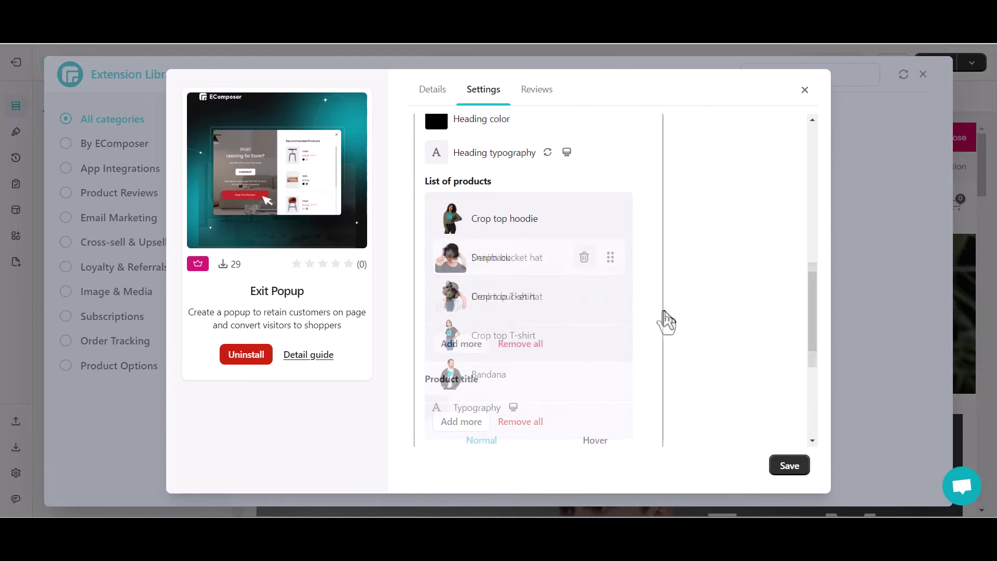
scroll(503, 246, "up", 3)
scroll(503, 246, "up", 3)
scroll(503, 245, "up", 3)
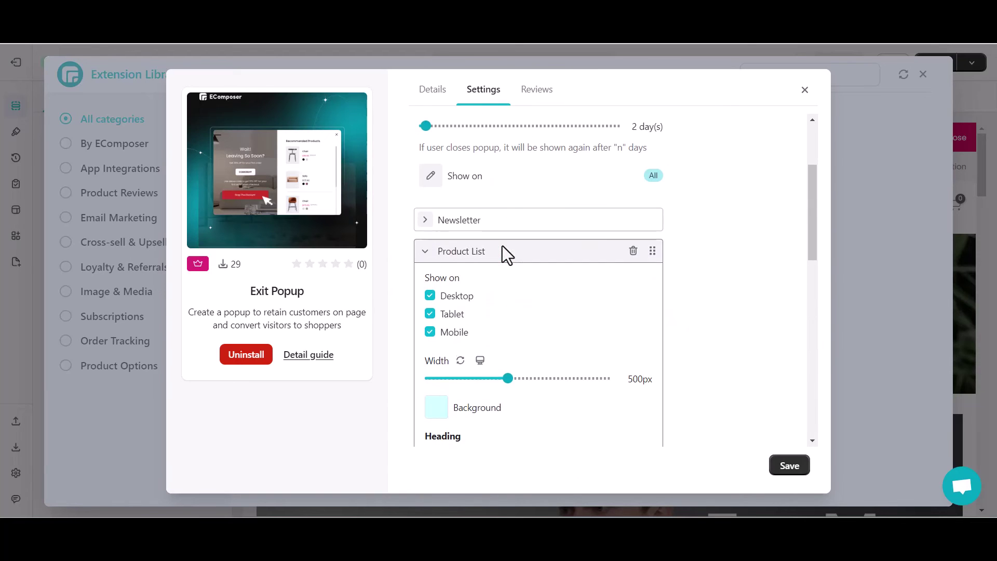
left_click(426, 251)
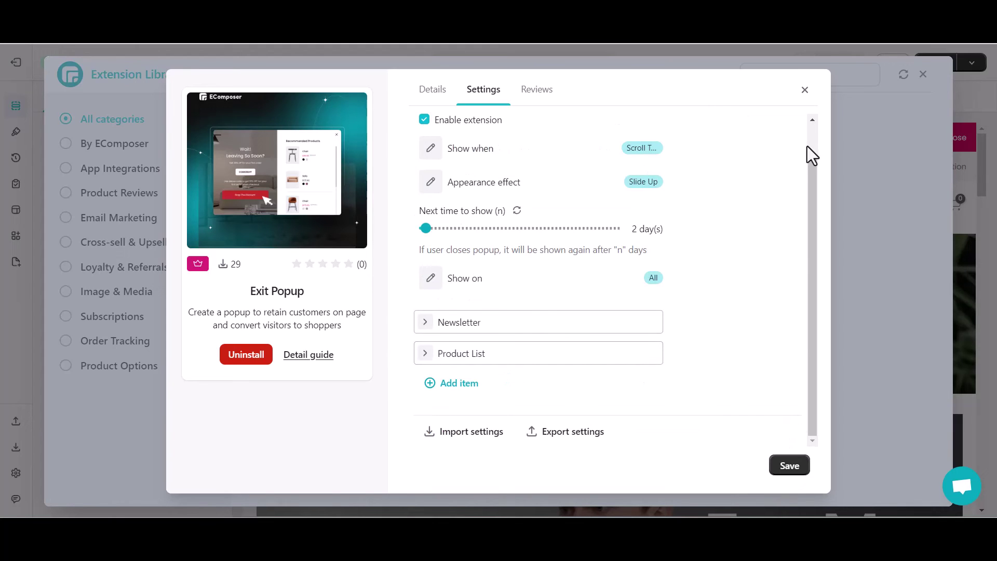
Close the Exit Popup settings and Extension Library, then save and publish the POD collection template
left_click(806, 91)
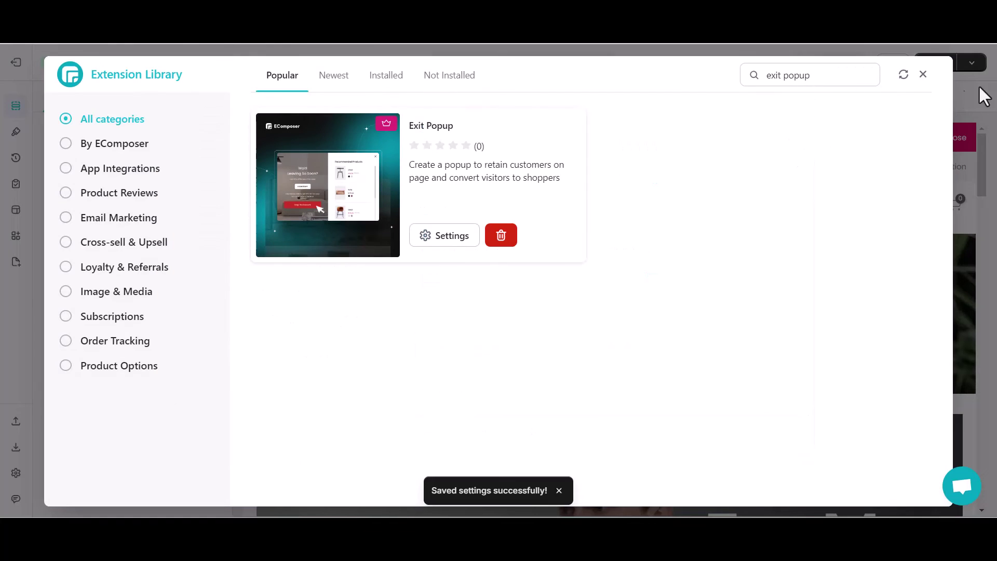
left_click(924, 75)
left_click(936, 62)
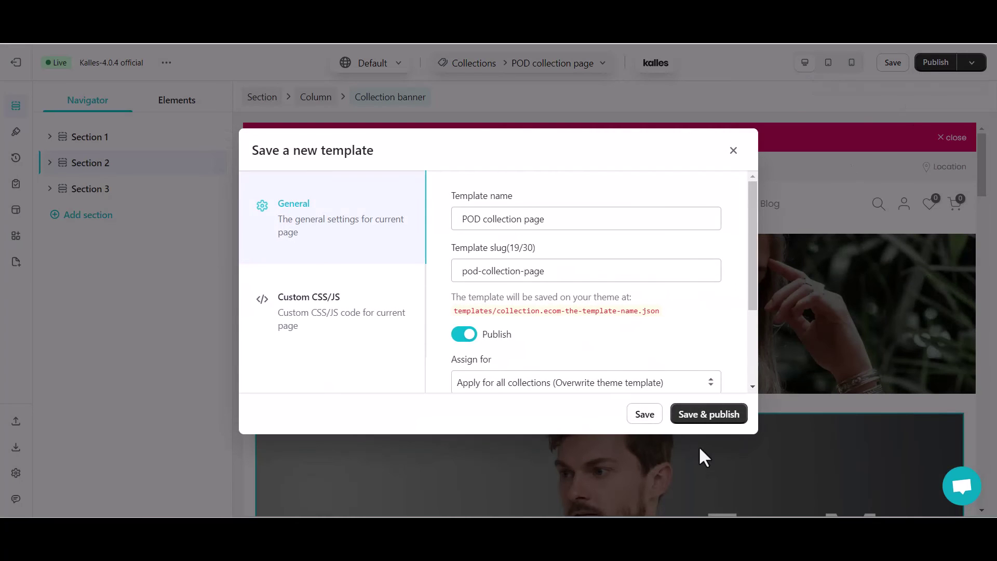
left_click(709, 414)
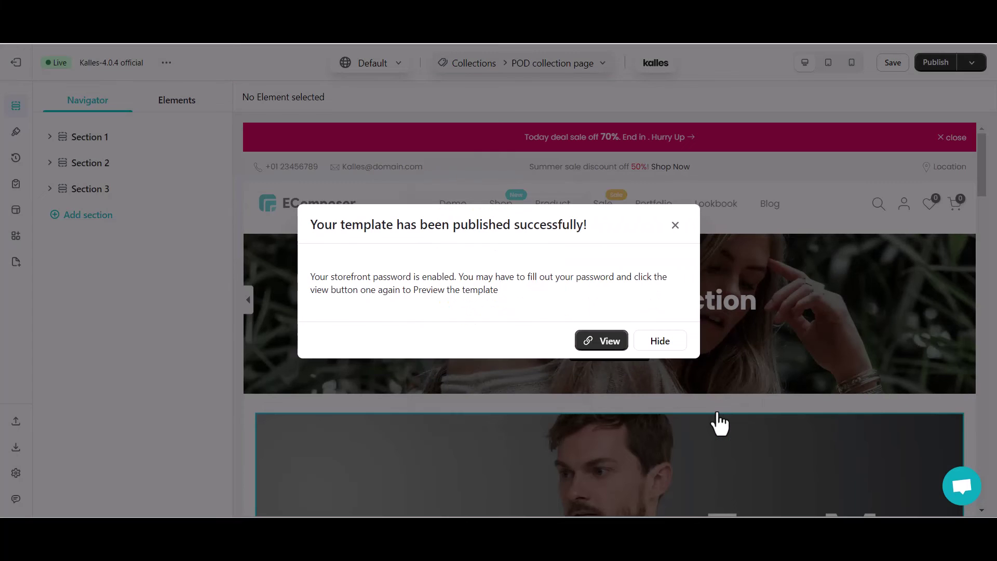
View the published POD collection page live on the Shopify storefront
left_click(601, 341)
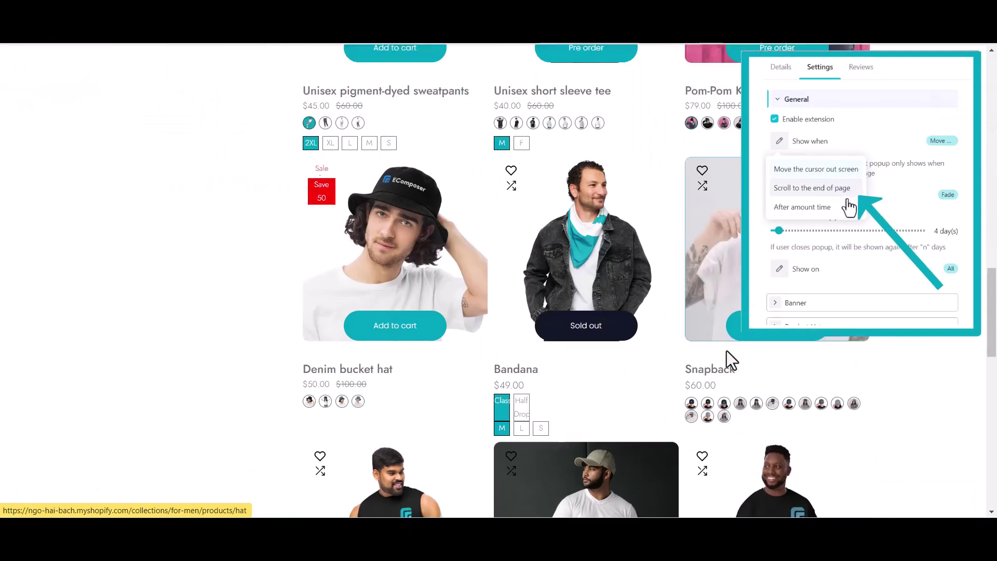
scroll(727, 351, "down", 5)
scroll(727, 351, "down", 5)
scroll(728, 351, "down", 3)
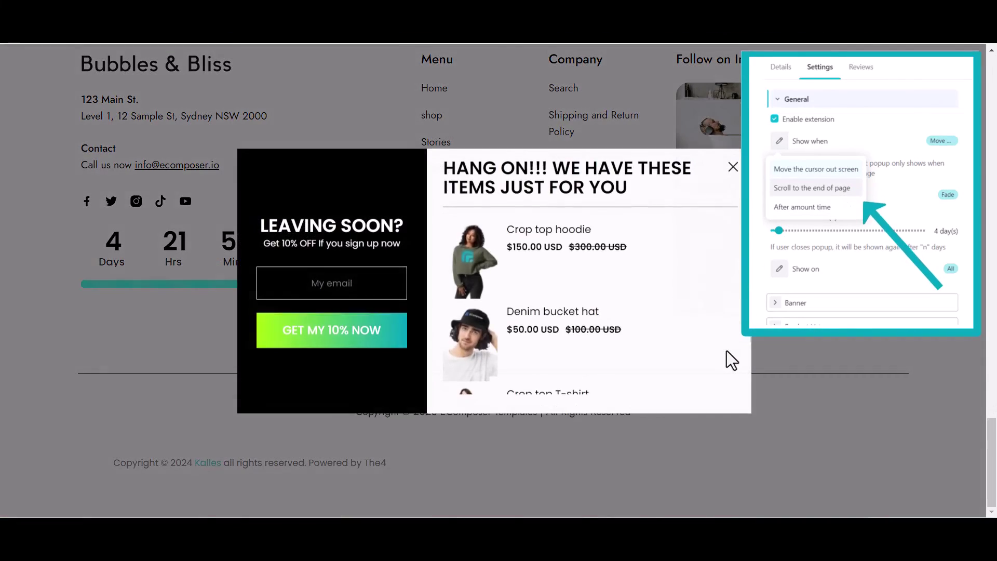